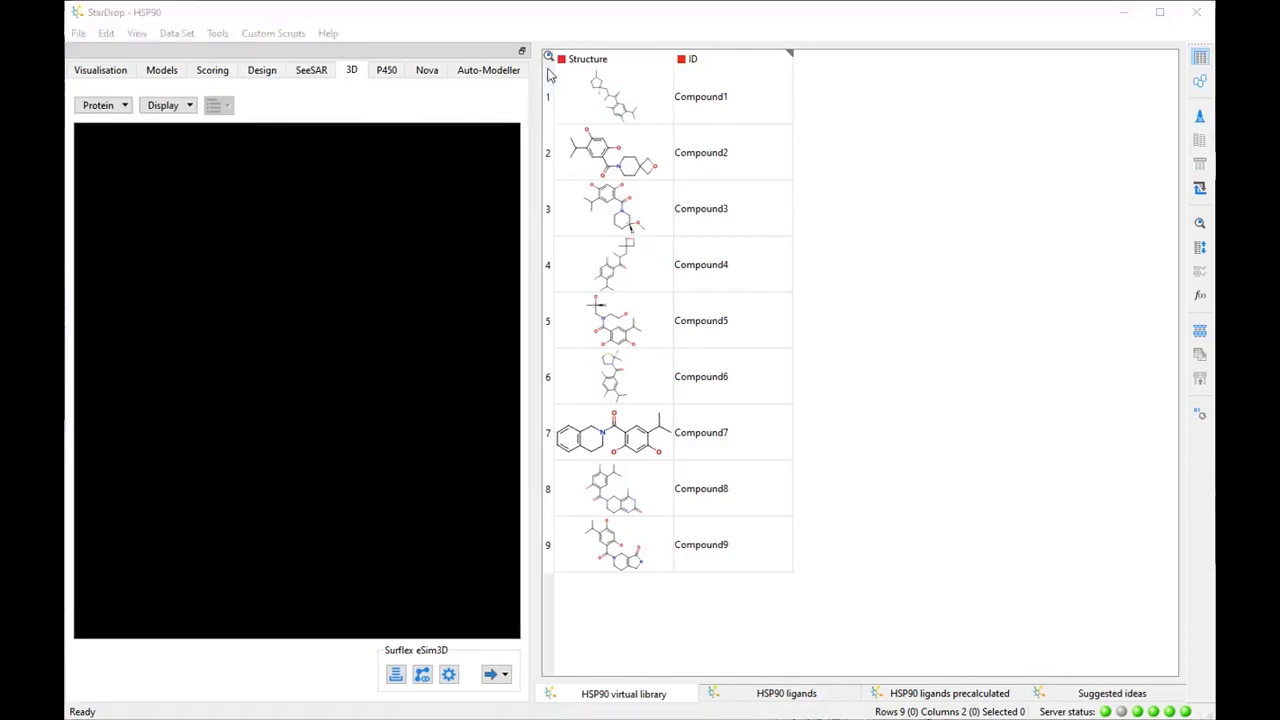
# - Start an alignment similarity calculation for all virtual library compounds, using the PDB 2XJX ligand in its suggested protonation state as reference
pyautogui.click(547, 70)
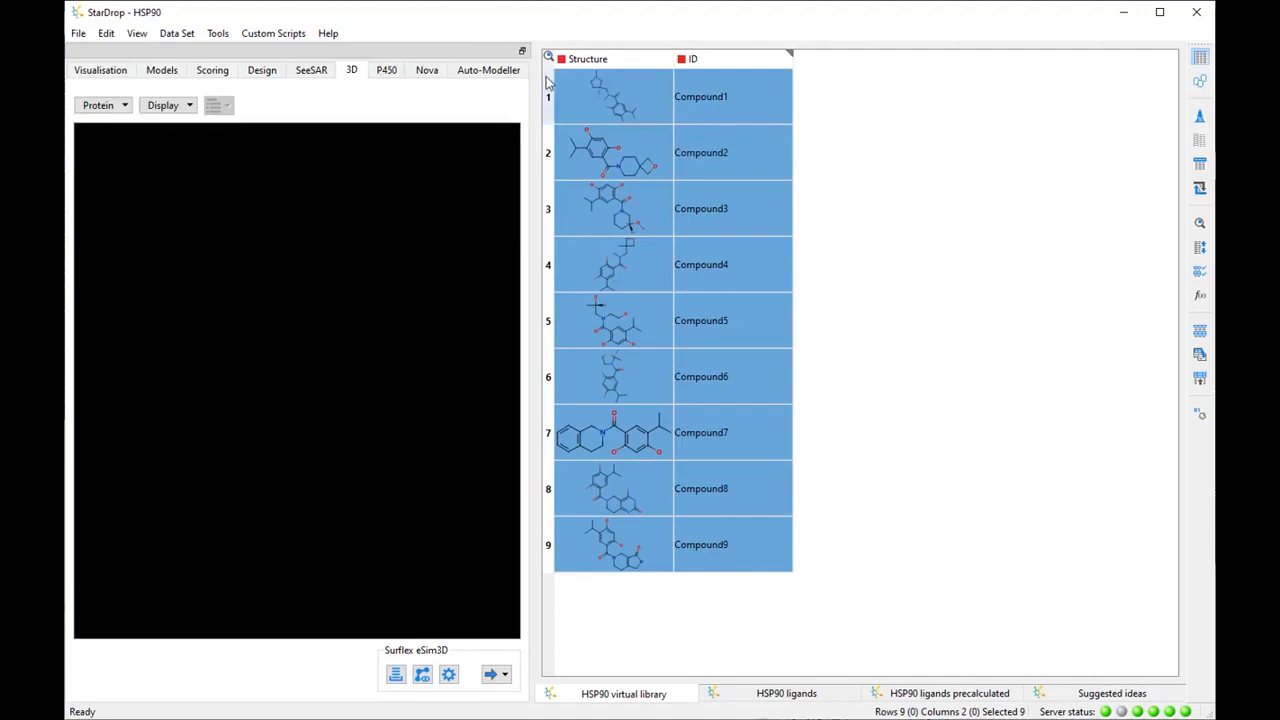
pyautogui.click(491, 680)
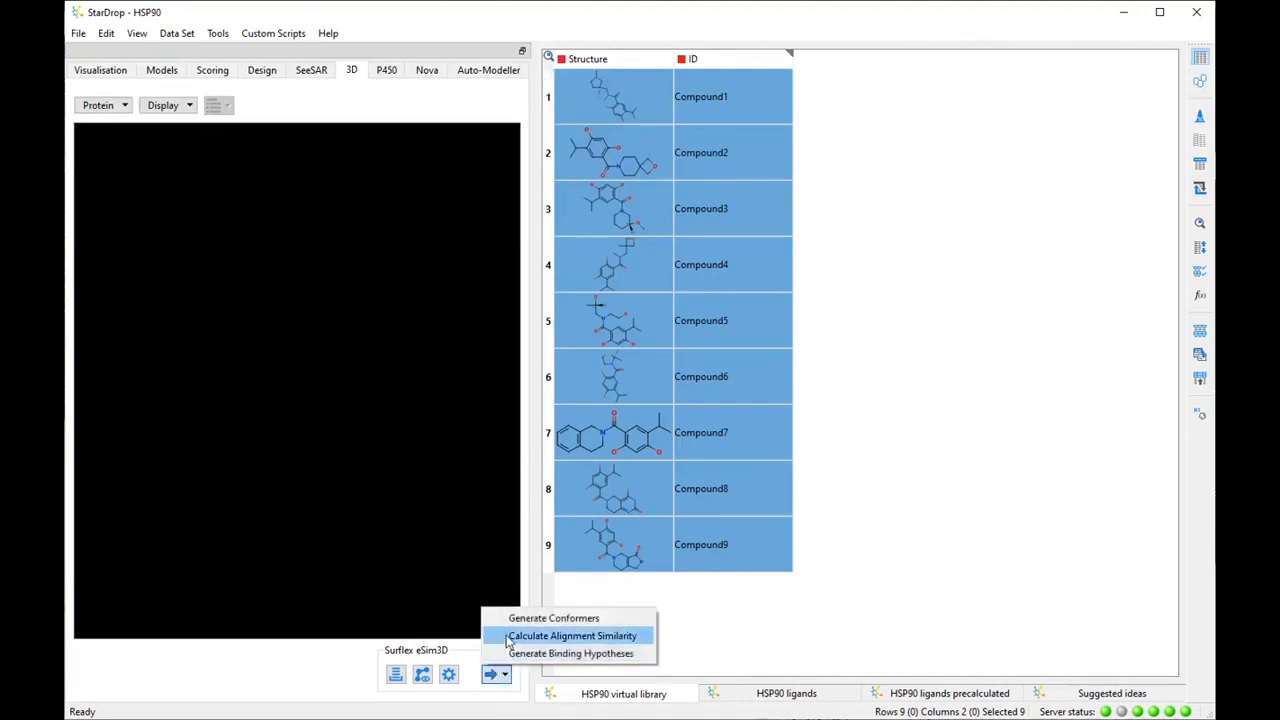
pyautogui.click(509, 638)
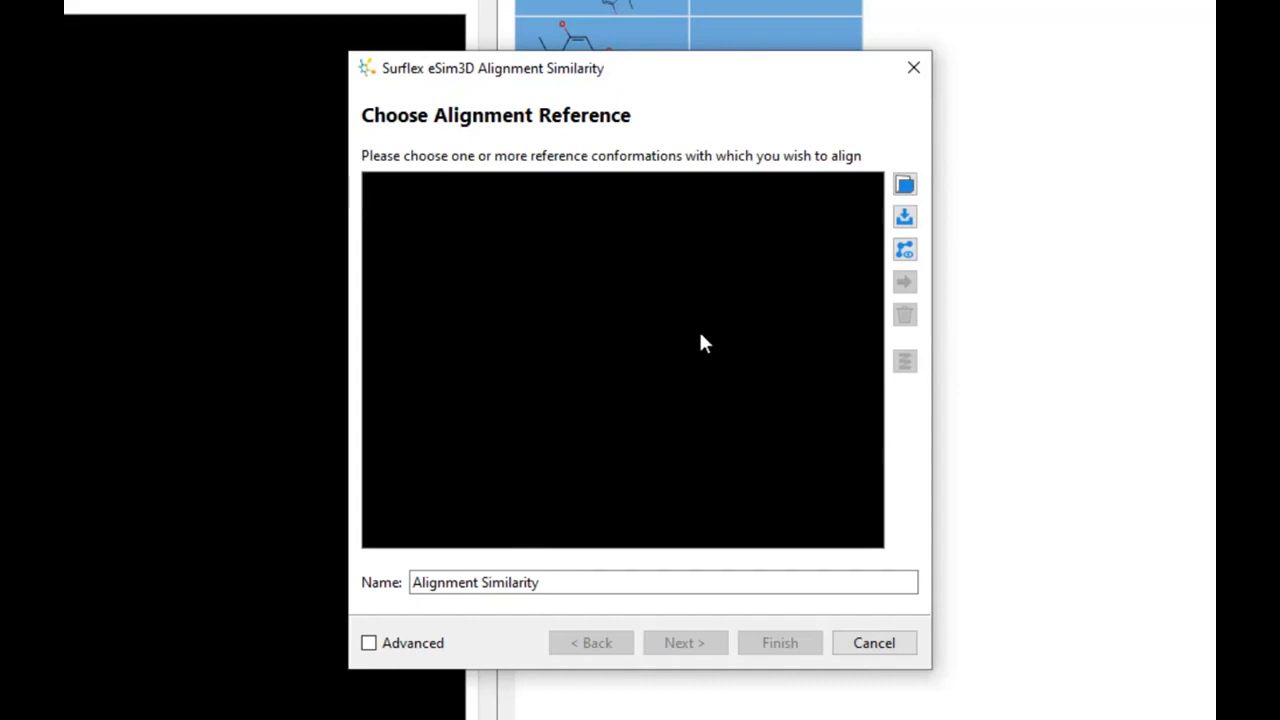
pyautogui.click(905, 218)
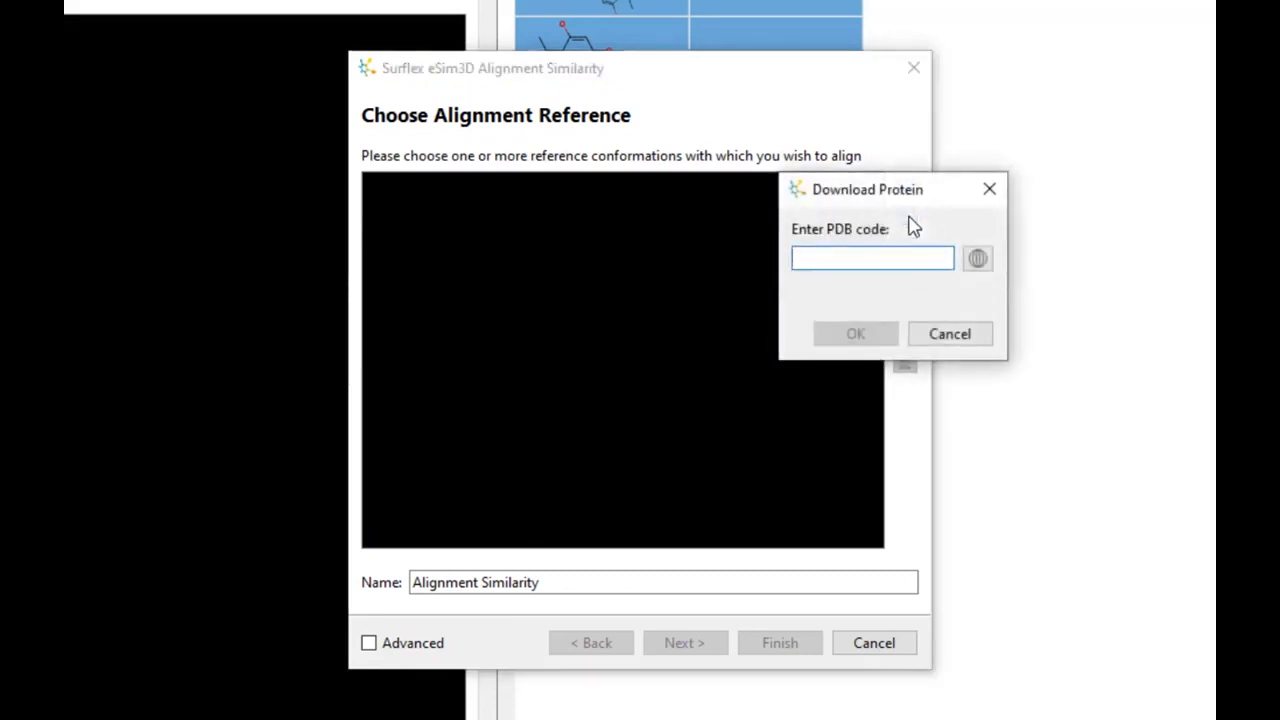
pyautogui.write('2XJX')
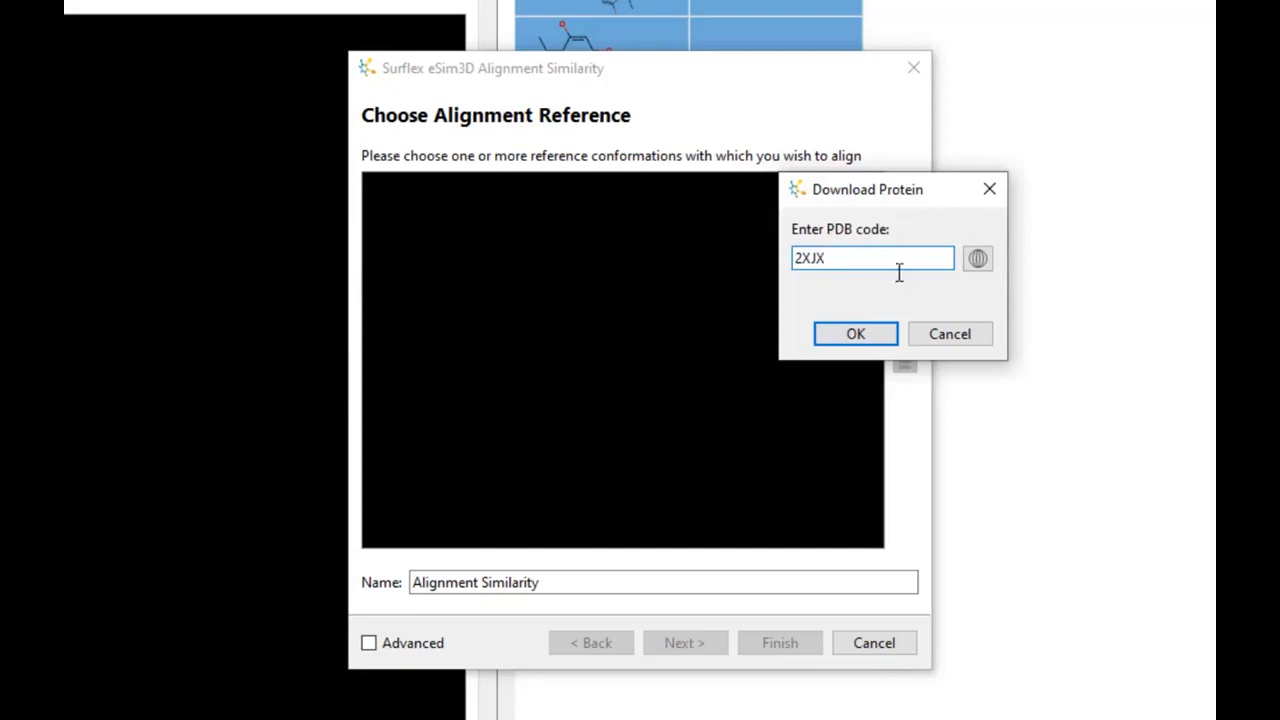
pyautogui.click(856, 335)
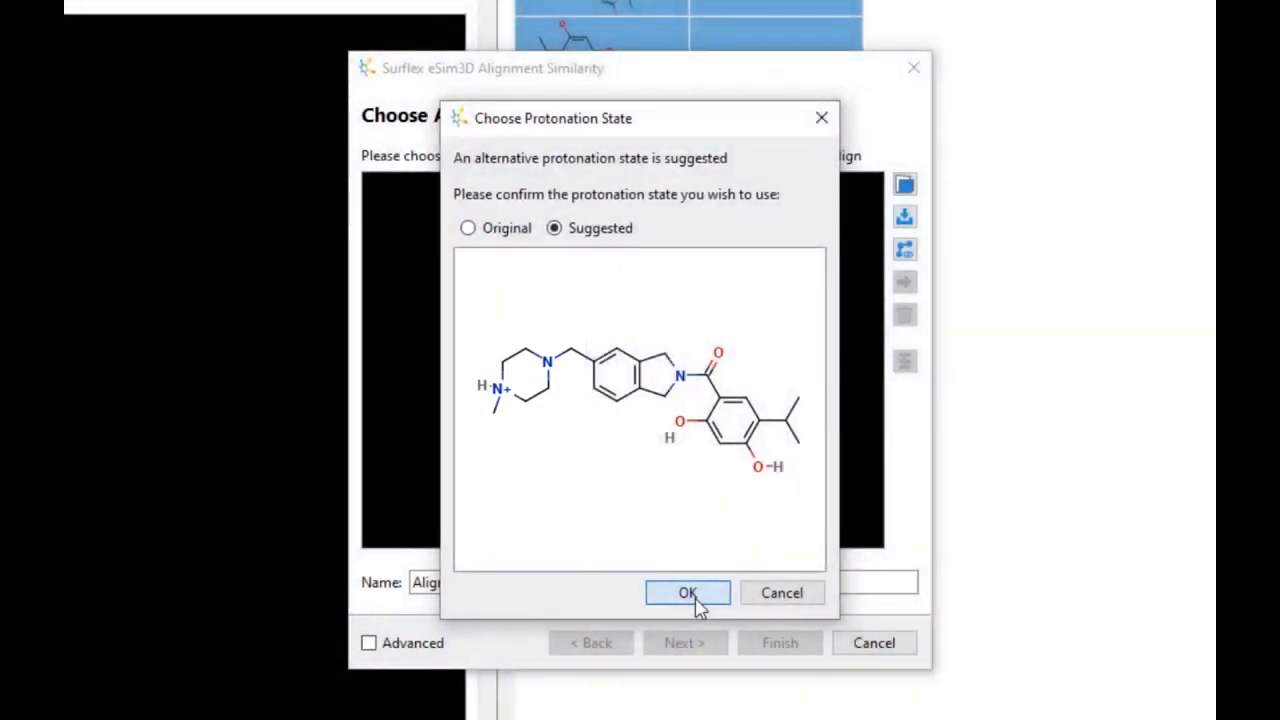
pyautogui.click(690, 595)
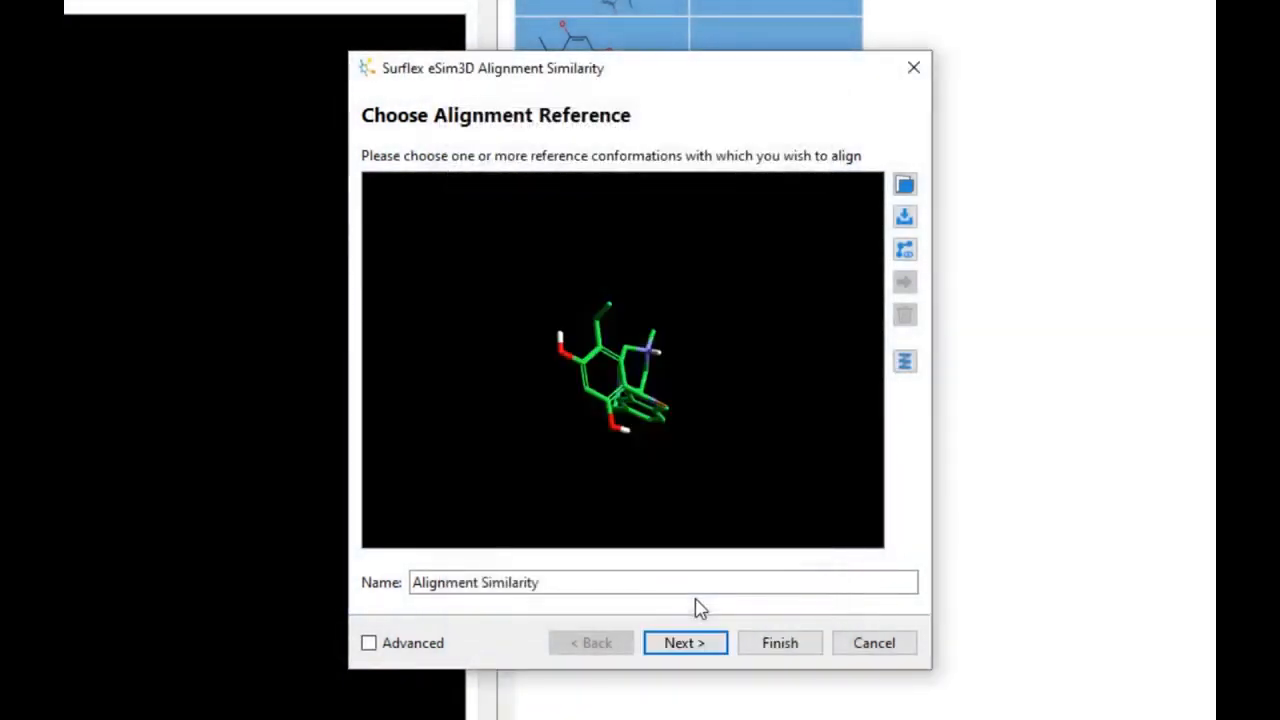
# - Name the calculation Align_crystal and run it with the Default parameter scheme
pyautogui.moveTo(563, 583); pyautogui.dragTo(449, 581)
pyautogui.press('BackSpace')
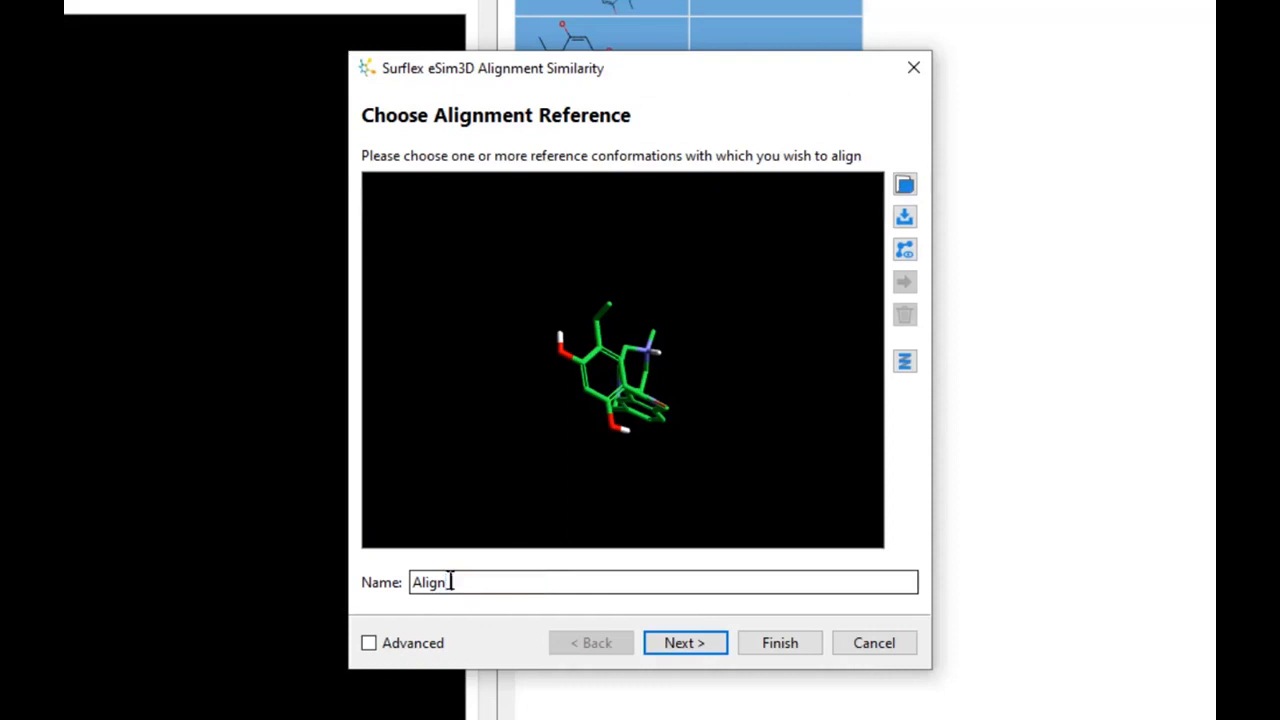
pyautogui.write('crystal')
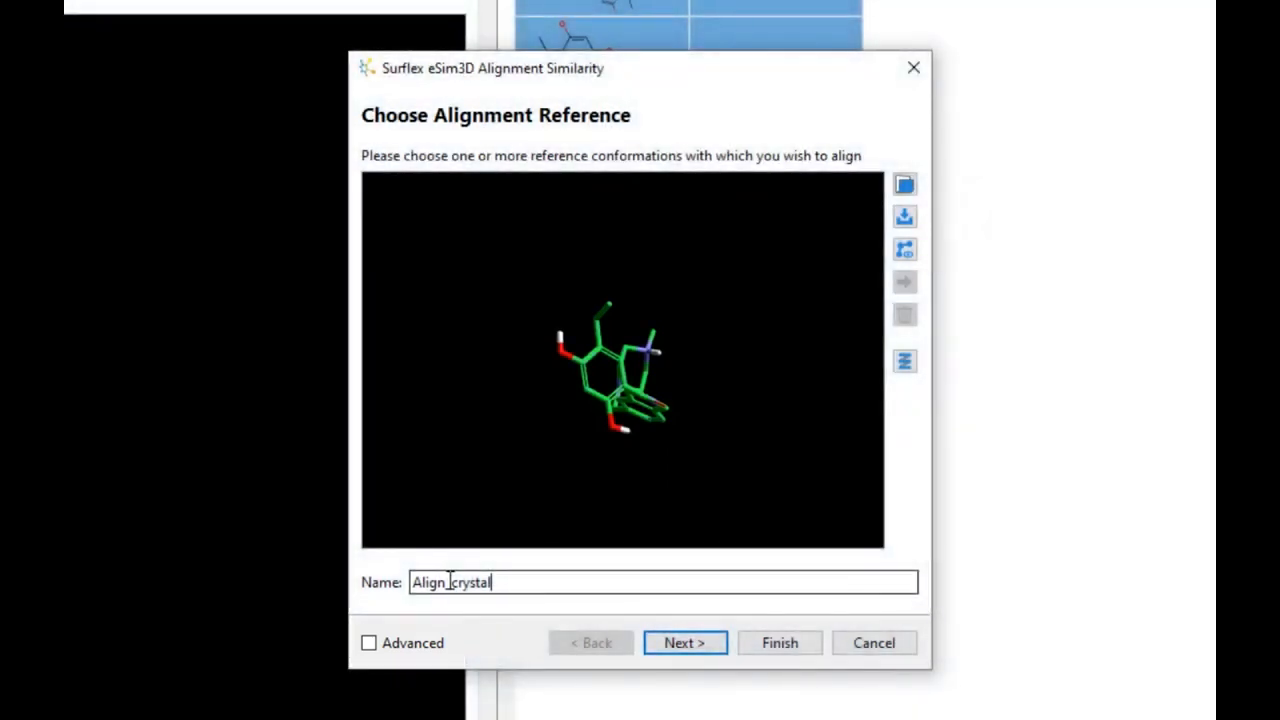
pyautogui.click(684, 643)
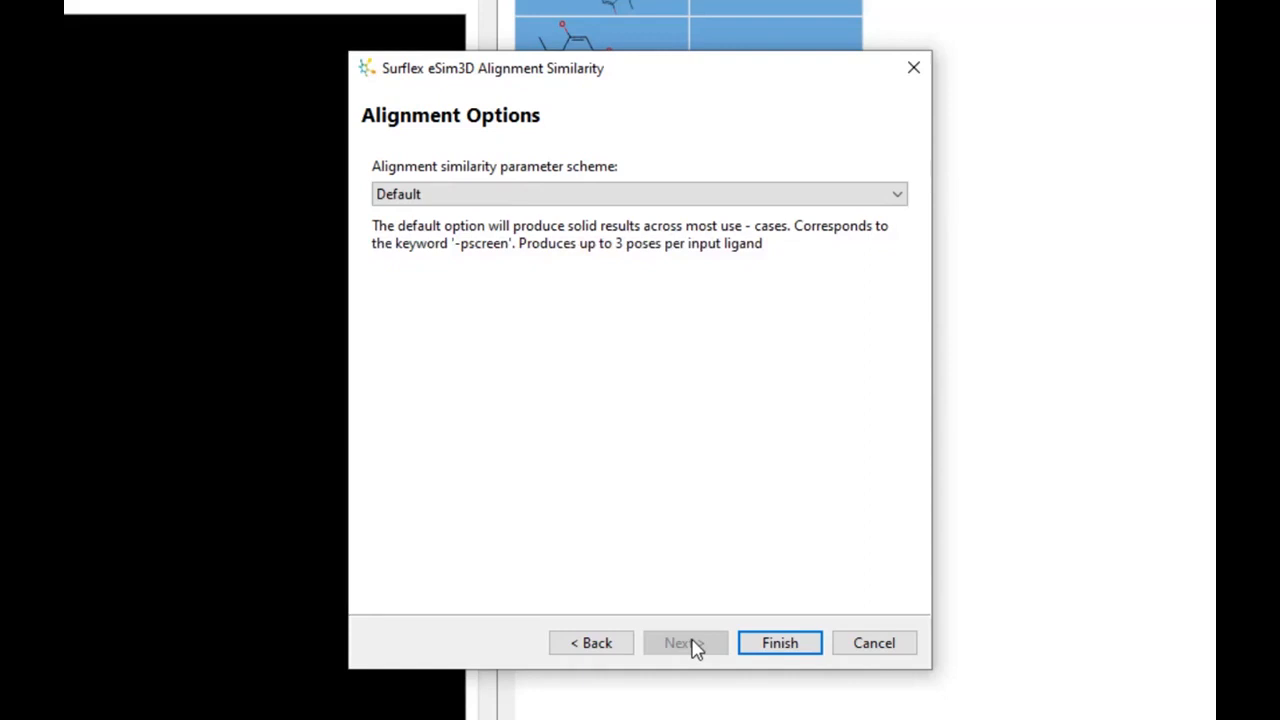
pyautogui.click(780, 619)
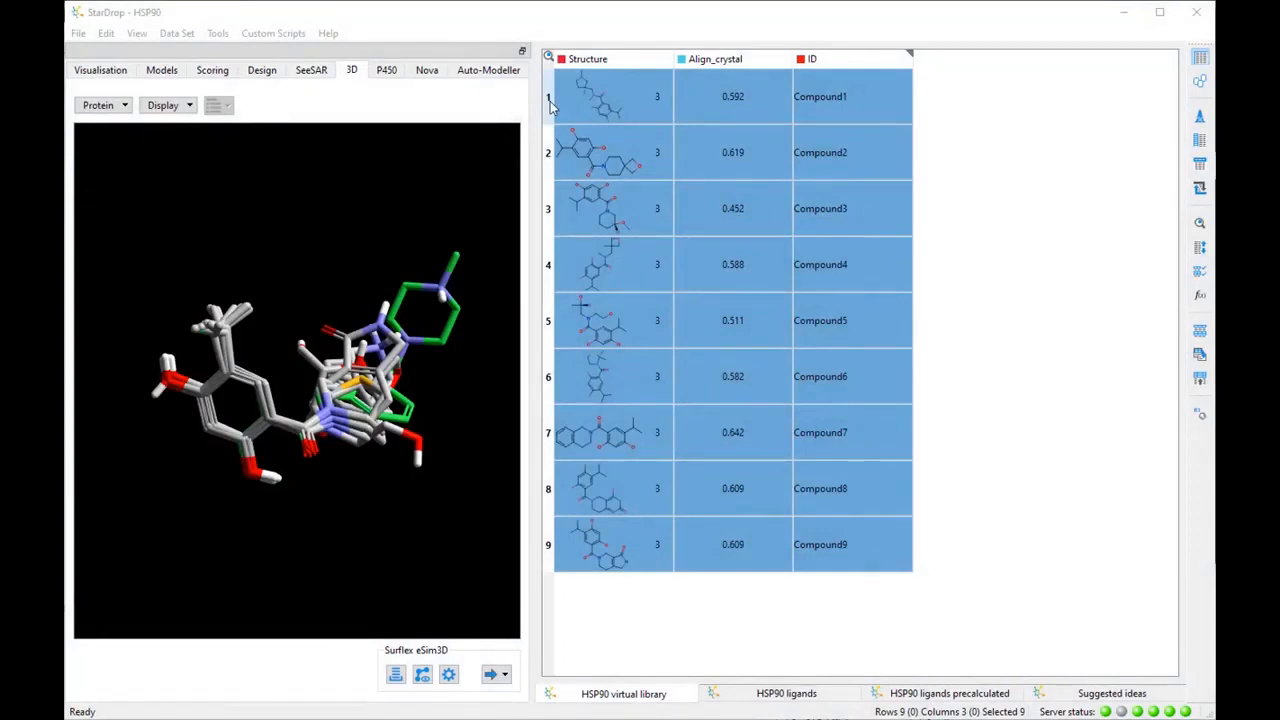
# - Examine each of Compound1's three eSim 3D alignment poses against the reference ligand
pyautogui.click(551, 106)
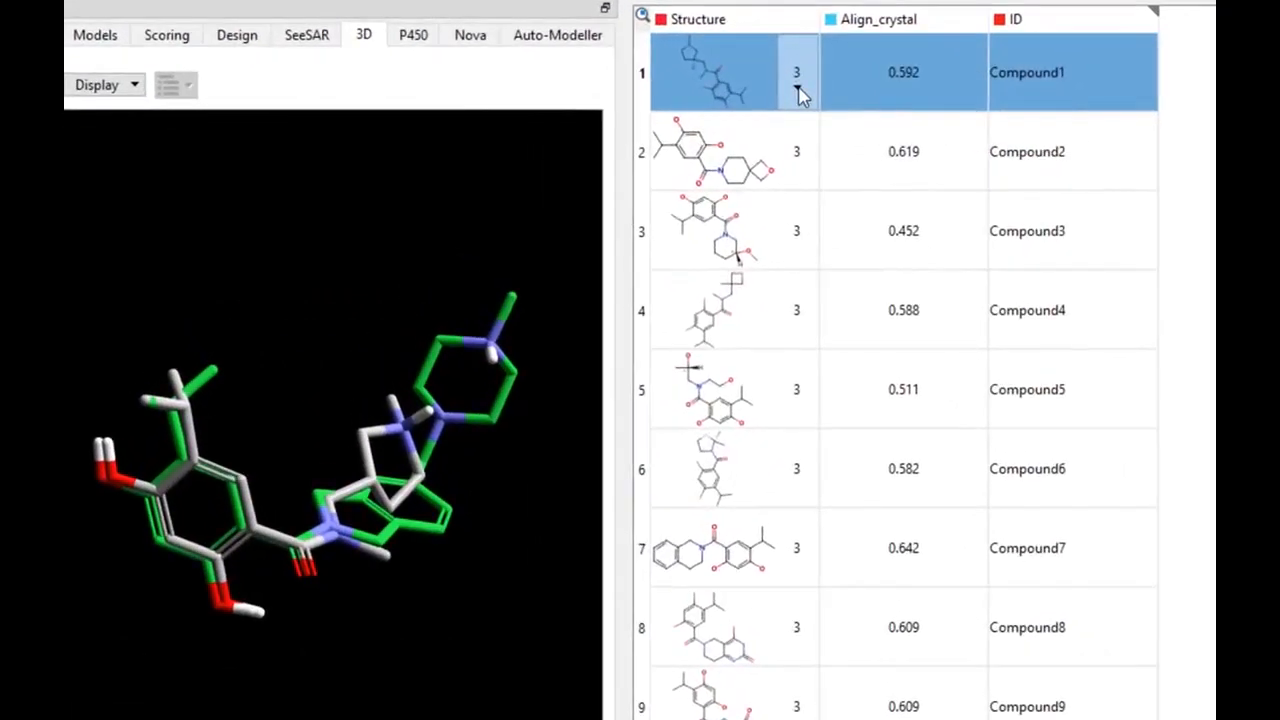
pyautogui.click(798, 89)
pyautogui.click(828, 172)
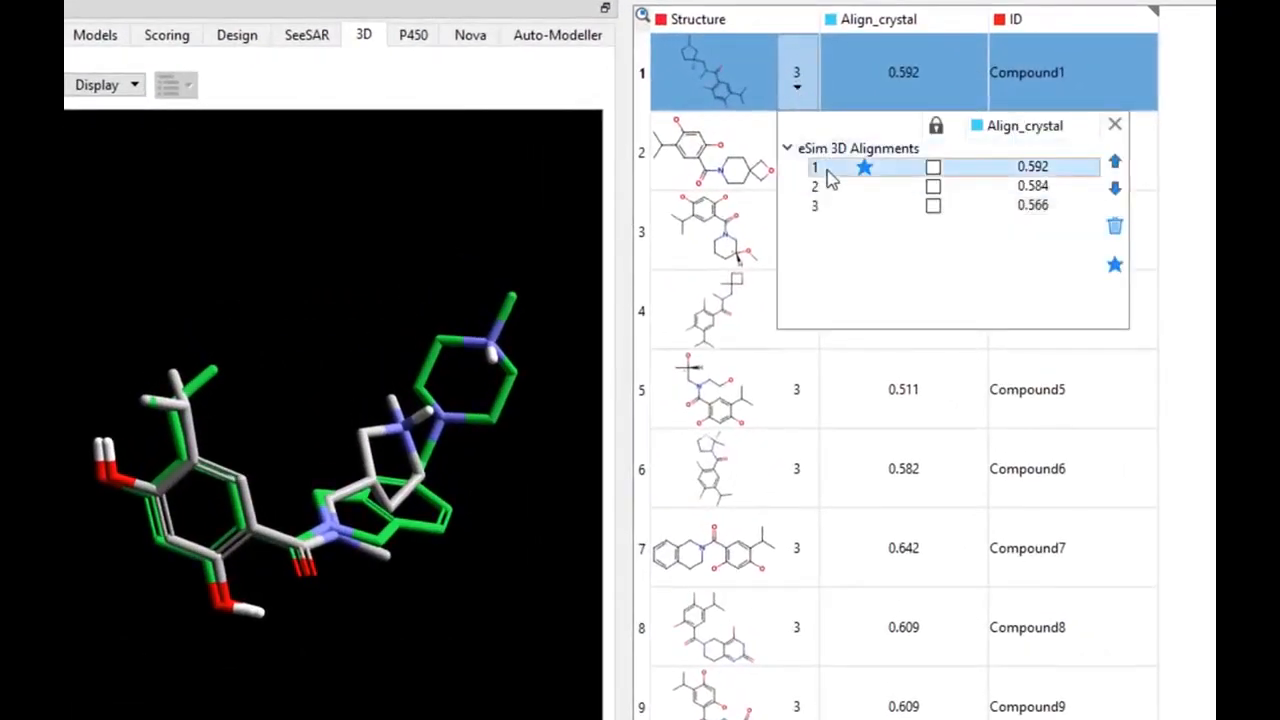
pyautogui.press('Down')
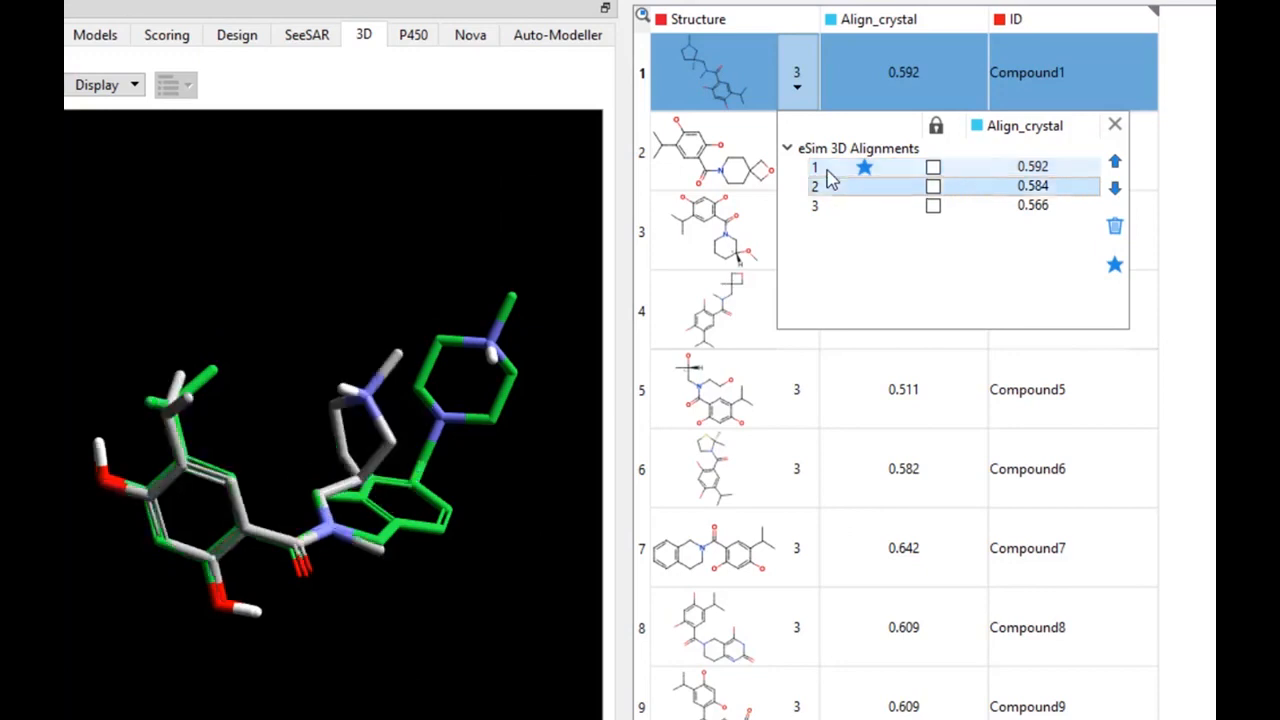
pyautogui.press('Down')
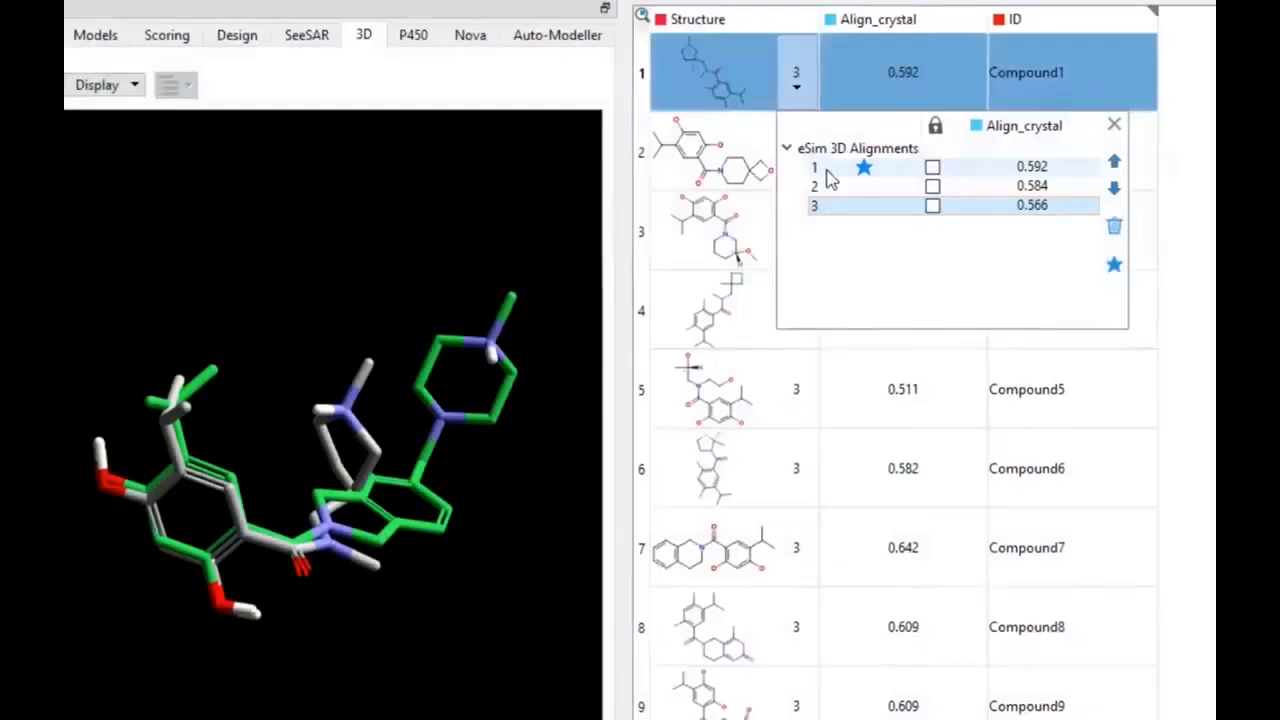
pyautogui.click(941, 134)
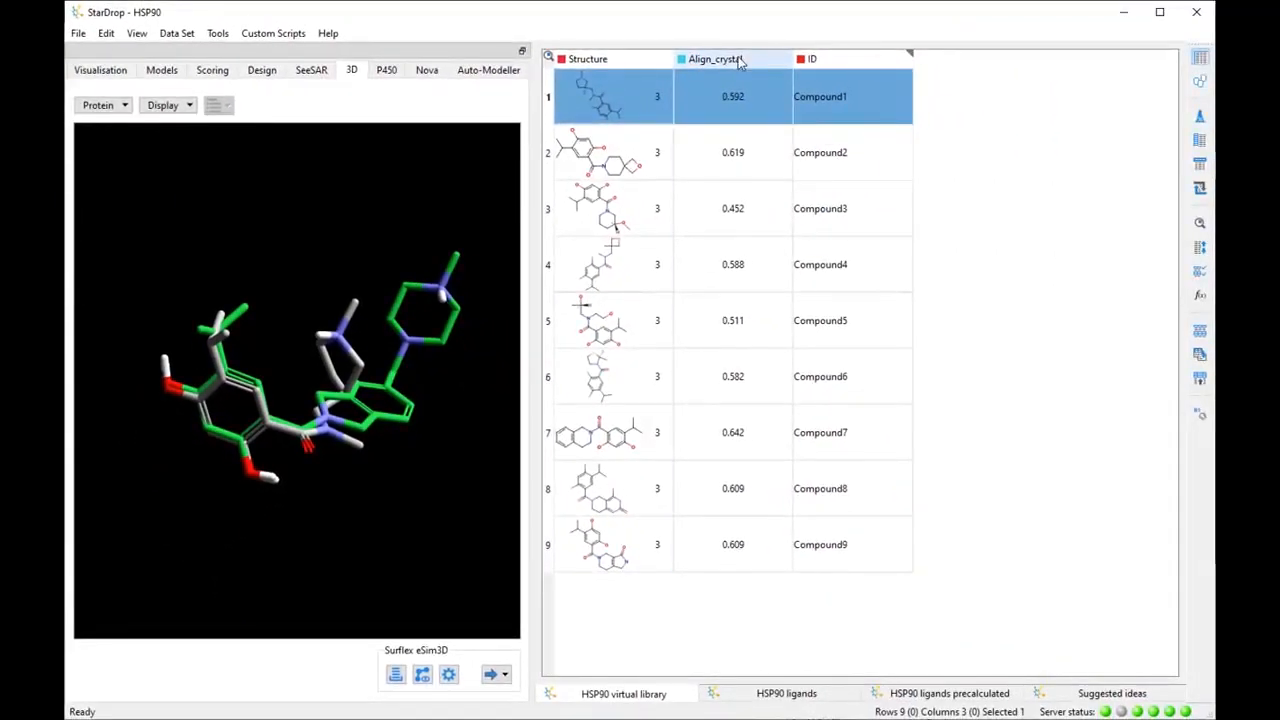
# - Sort the compounds by Align_crystal in descending order
pyautogui.rightClick(740, 61)
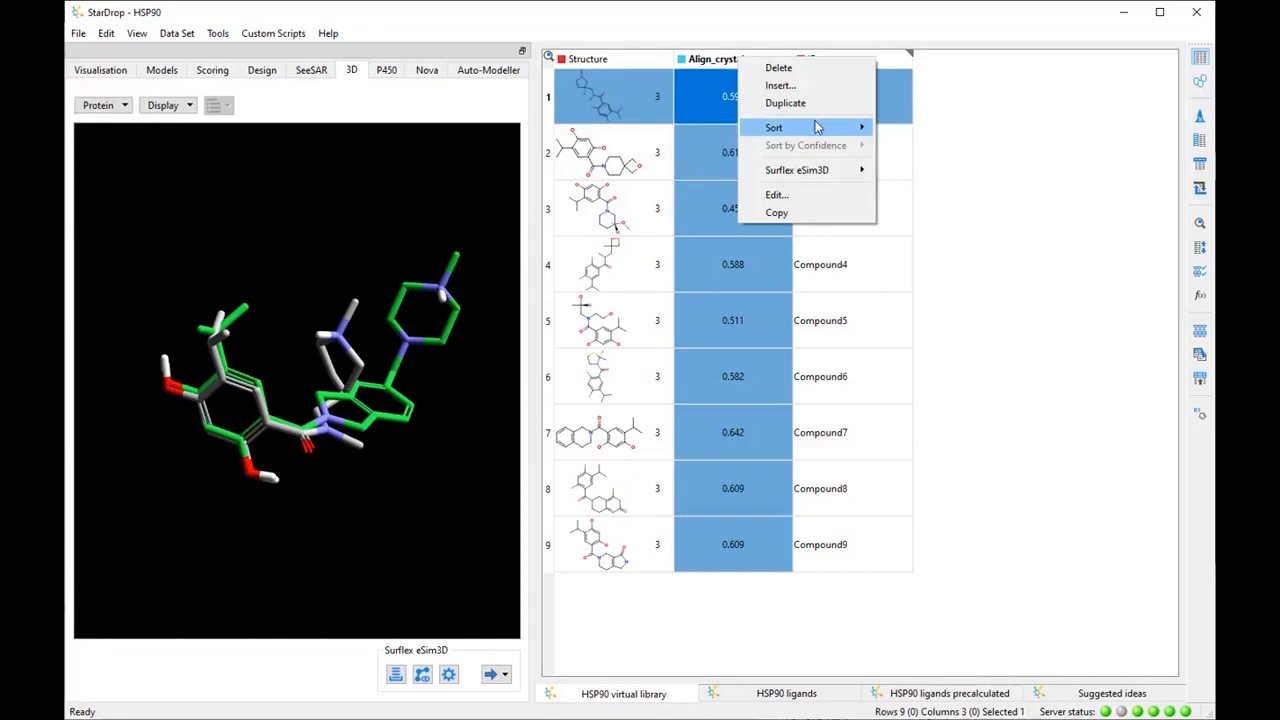
pyautogui.moveTo(818, 127)
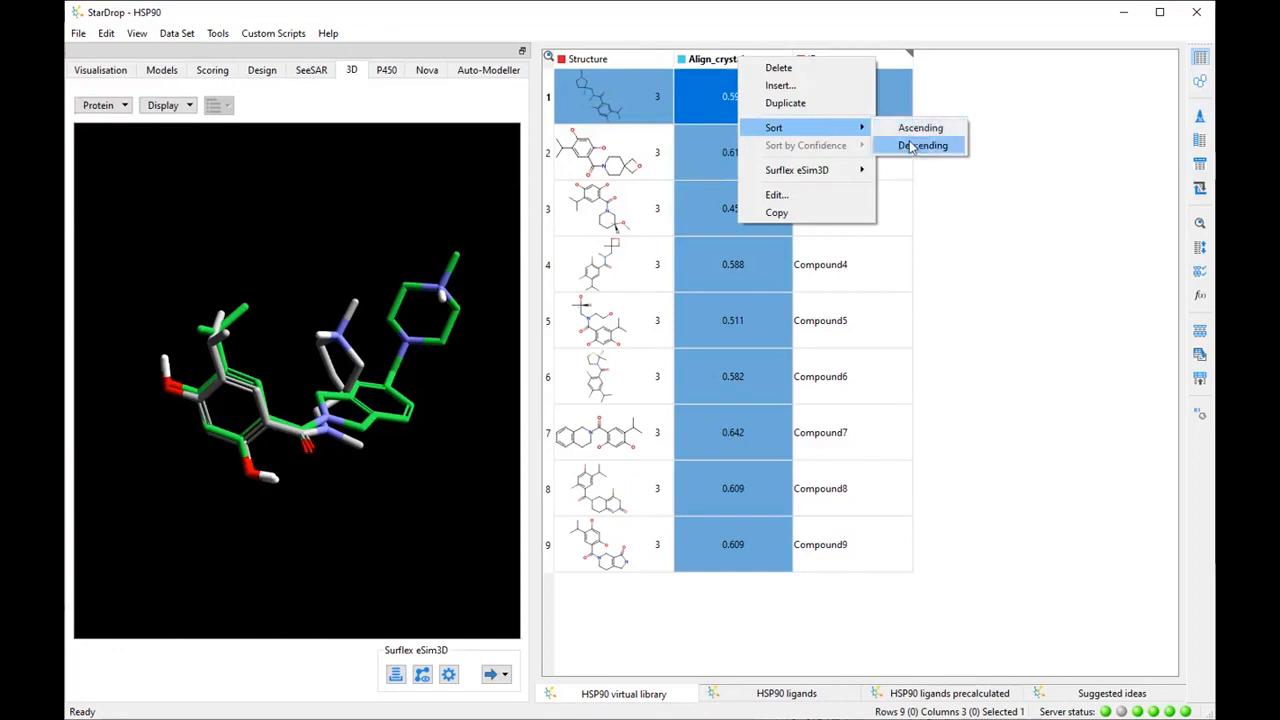
pyautogui.click(912, 146)
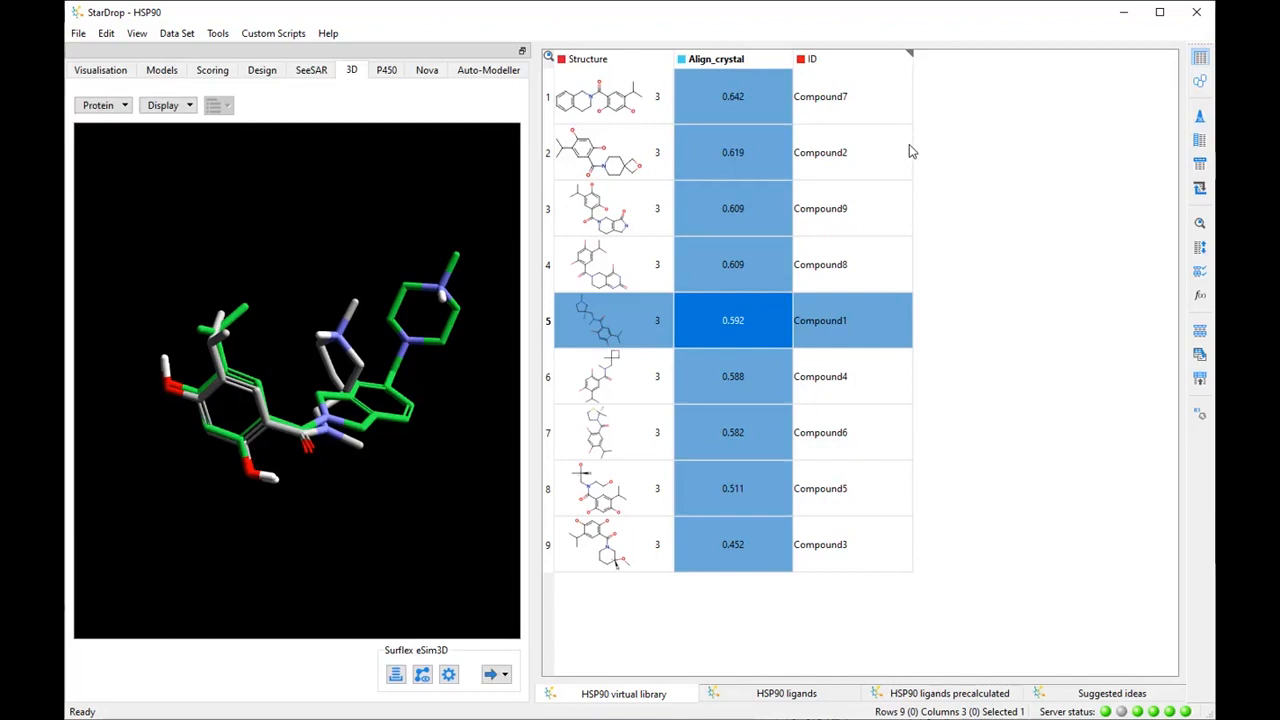
# - Show the steric similarity surface between top-ranked Compound7 and the reference ligand
pyautogui.click(548, 100)
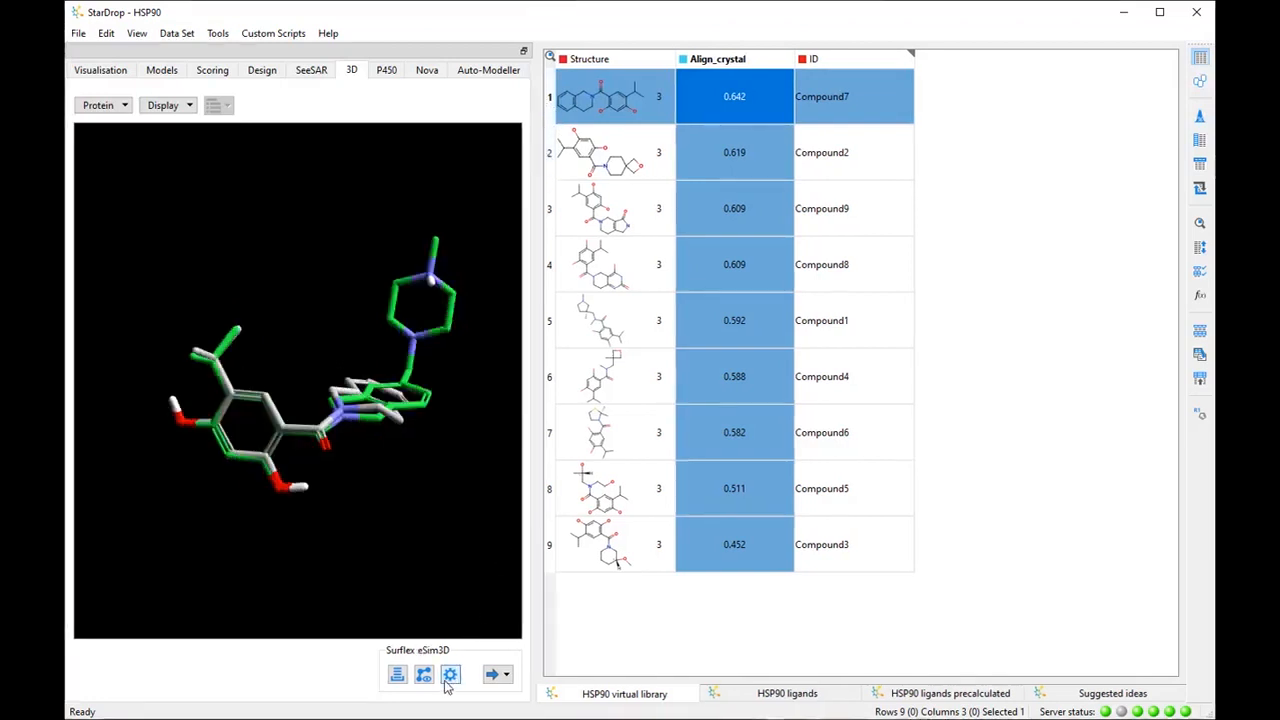
pyautogui.click(448, 677)
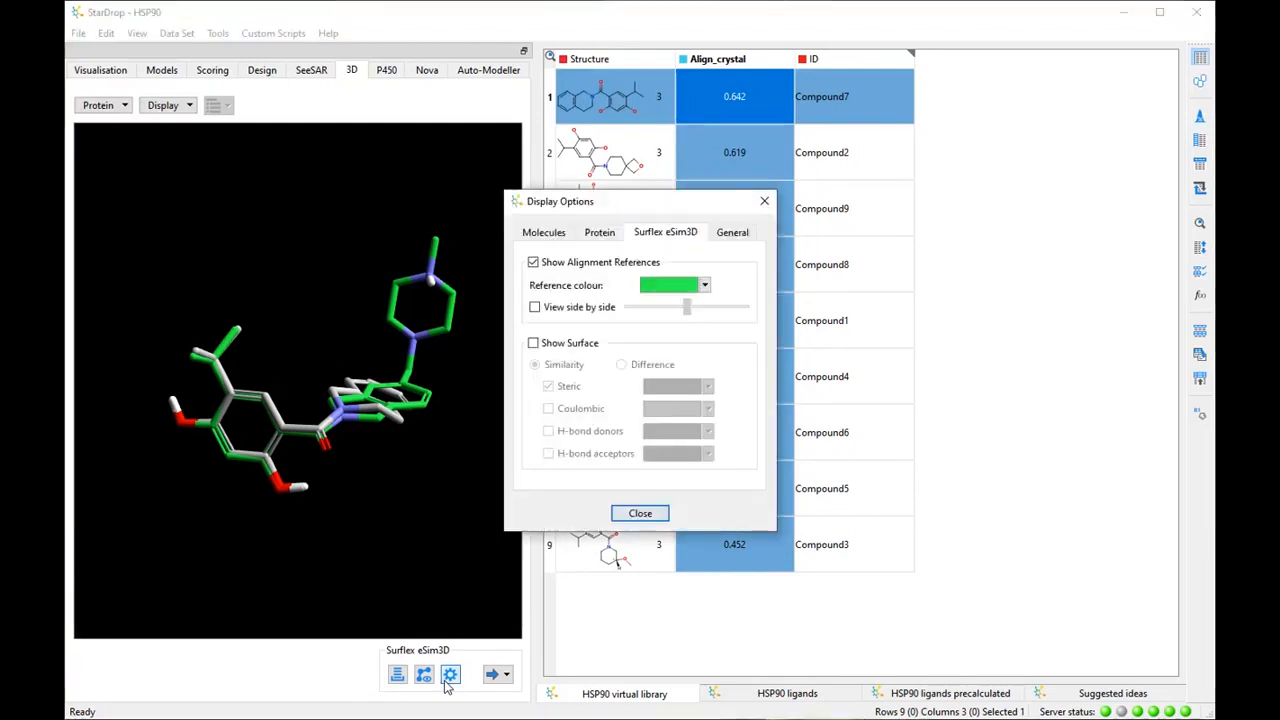
pyautogui.click(534, 343)
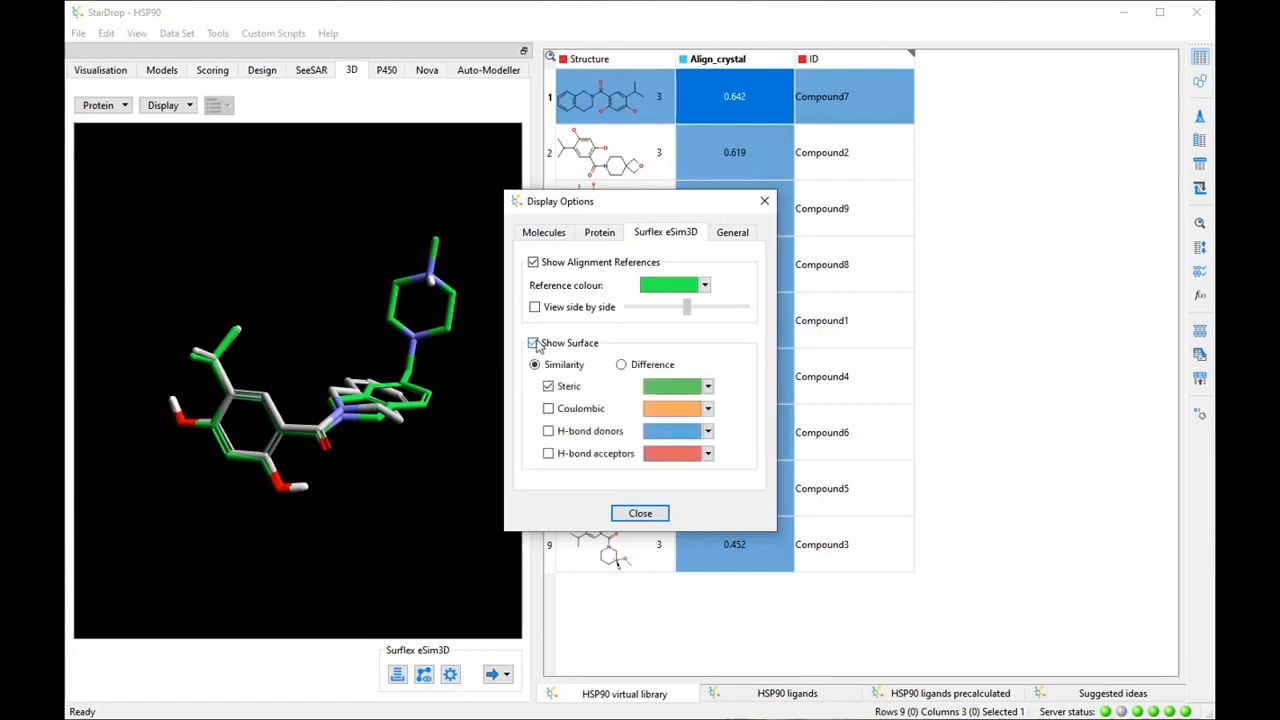
pyautogui.moveTo(423, 349); pyautogui.dragTo(378, 320)
pyautogui.moveTo(400, 348); pyautogui.dragTo(390, 329)
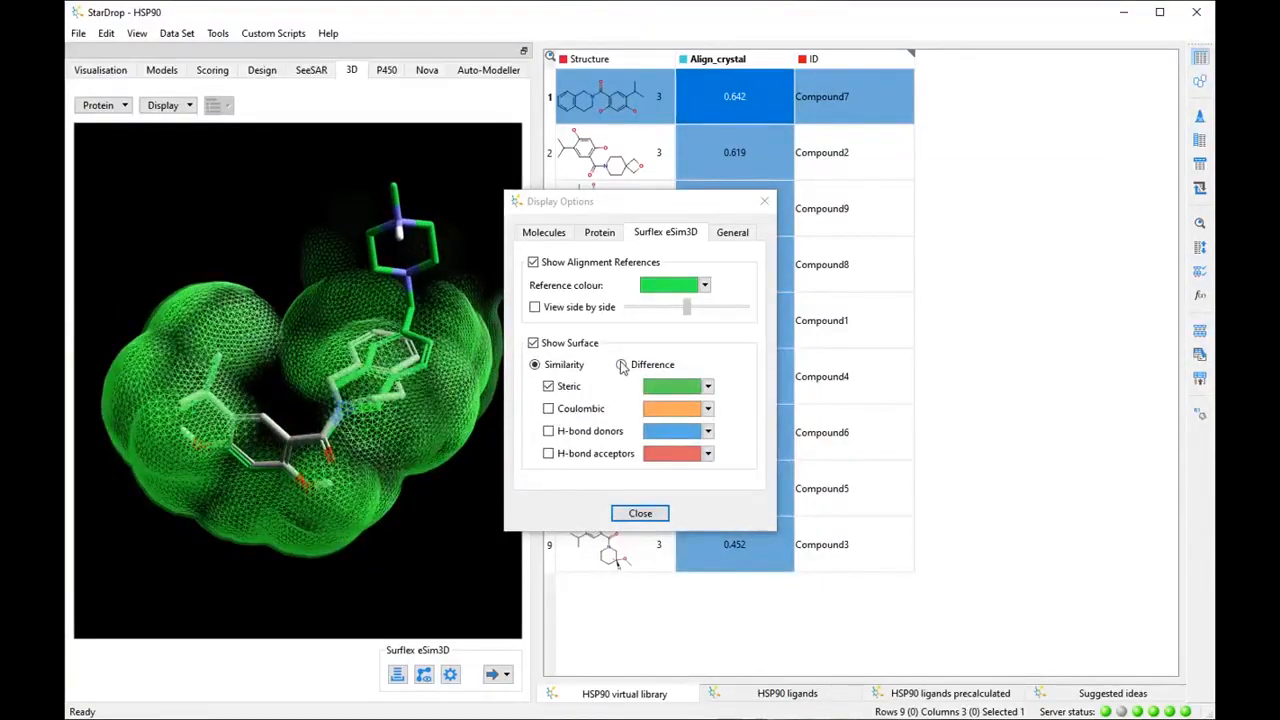
# - Switch the surface to Difference and display only the H-bond donors contribution
pyautogui.click(621, 365)
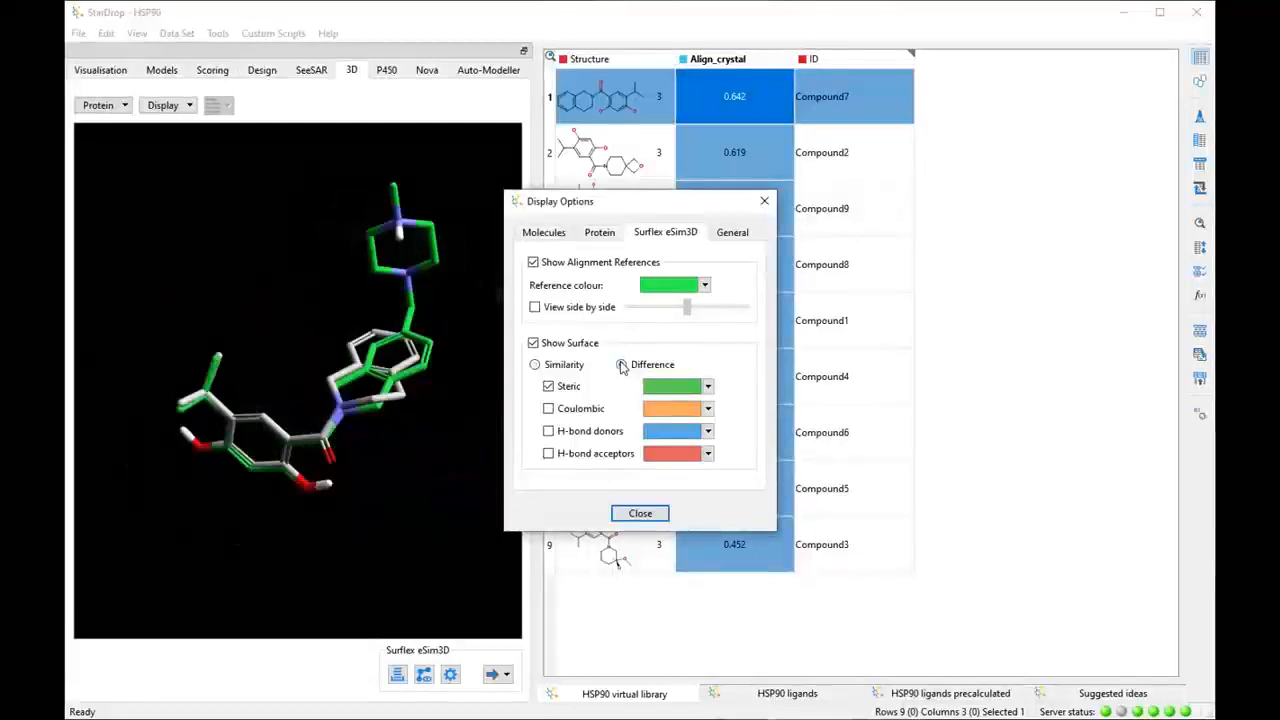
pyautogui.click(548, 388)
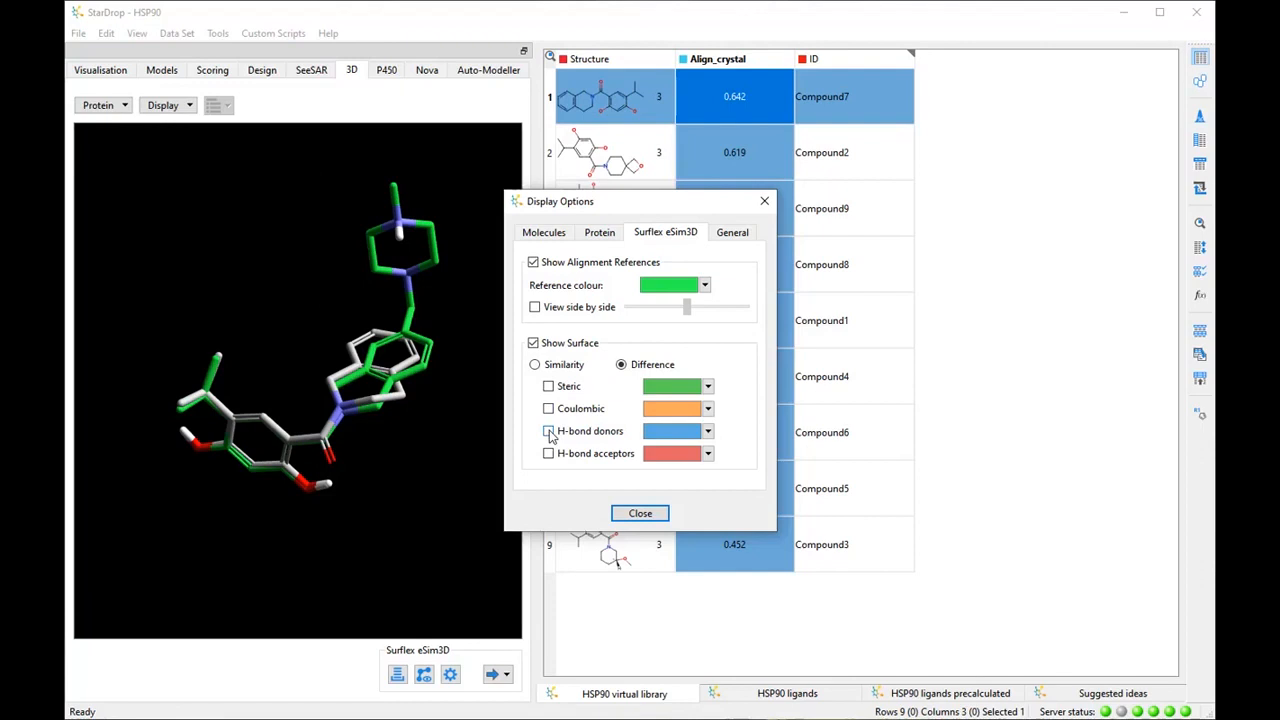
pyautogui.click(549, 432)
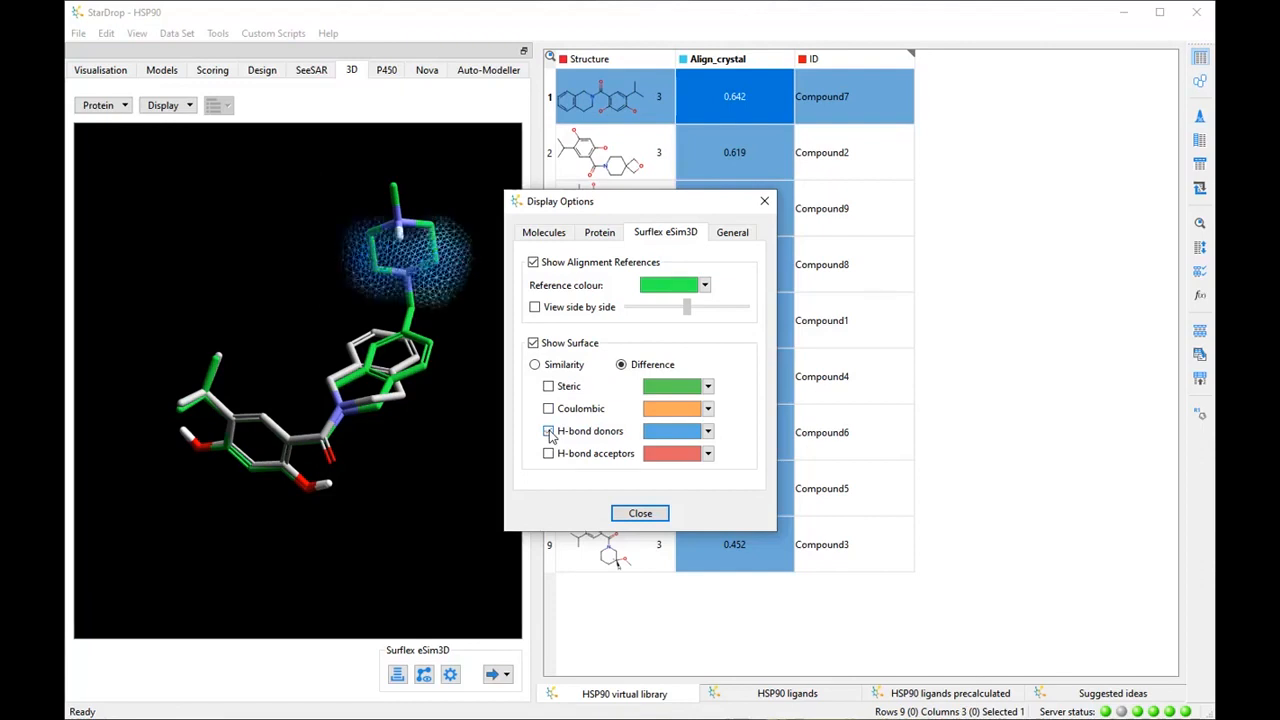
# - Compare Compound9's alignment poses against the H-bond donor difference surface, and close the pose list and display options
pyautogui.moveTo(598, 211); pyautogui.dragTo(1022, 236)
pyautogui.click(550, 215)
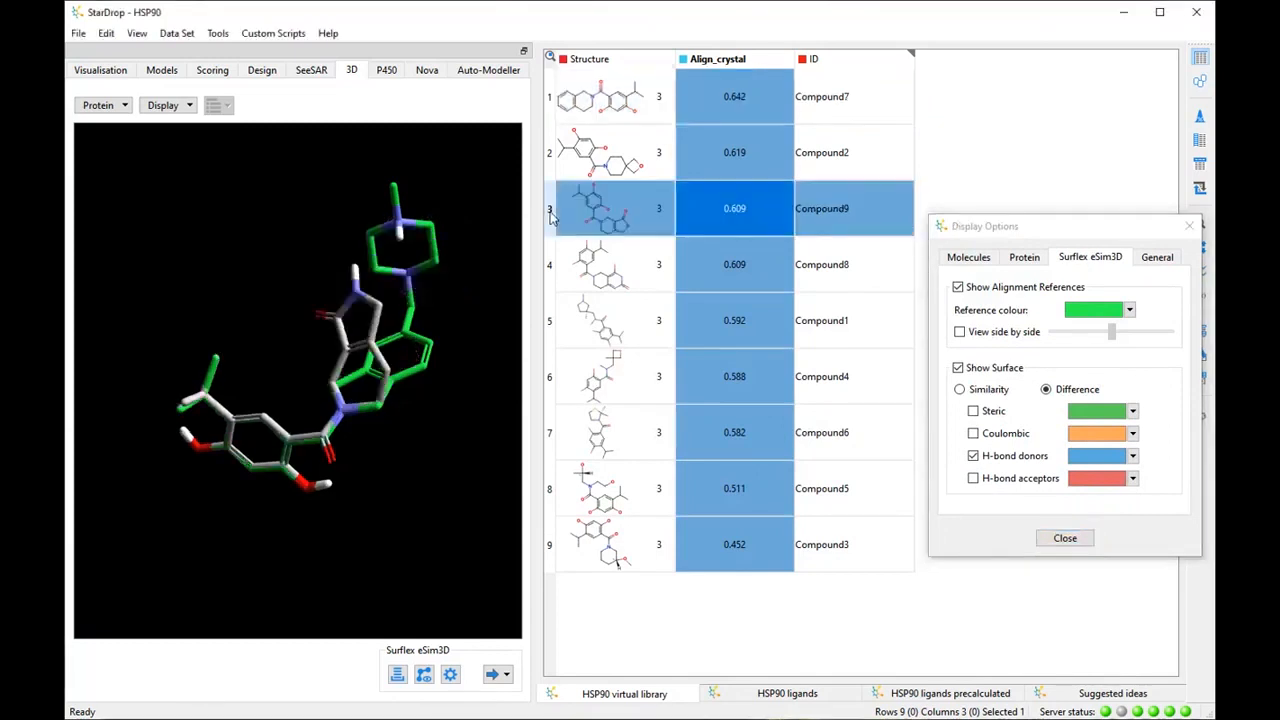
pyautogui.click(656, 222)
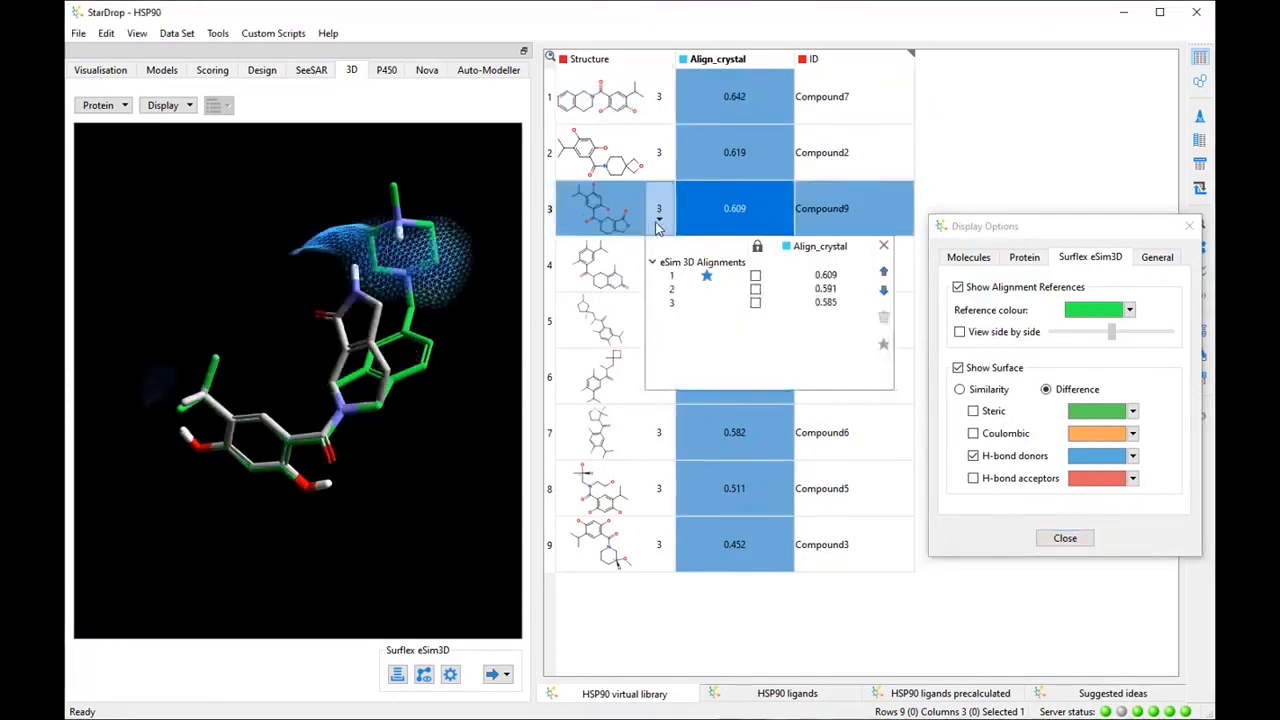
pyautogui.click(686, 290)
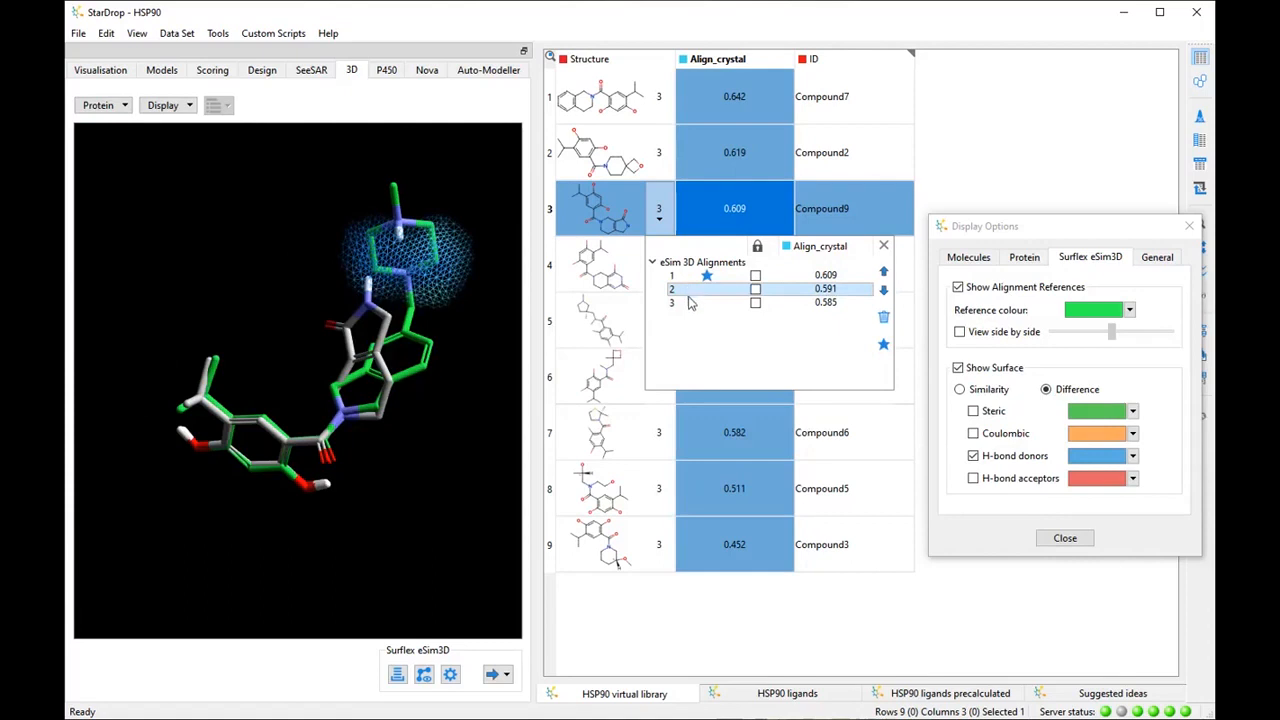
pyautogui.click(690, 304)
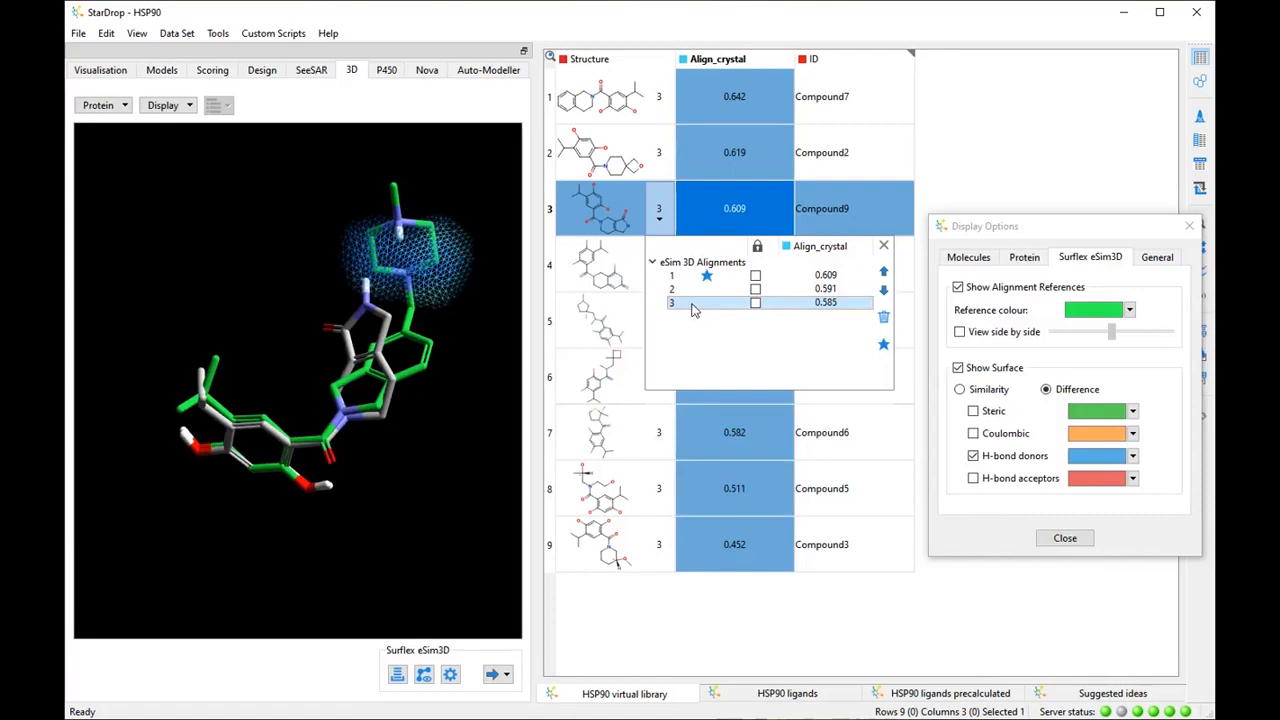
pyautogui.click(883, 246)
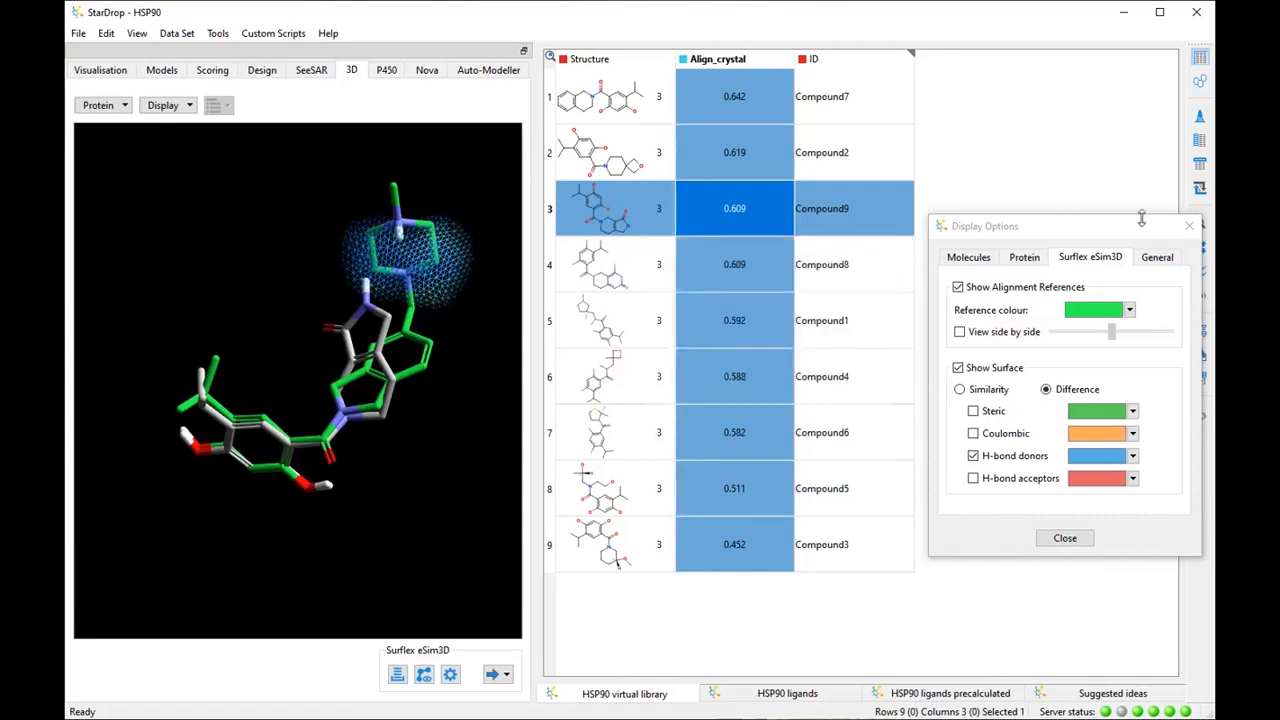
pyautogui.click(1189, 226)
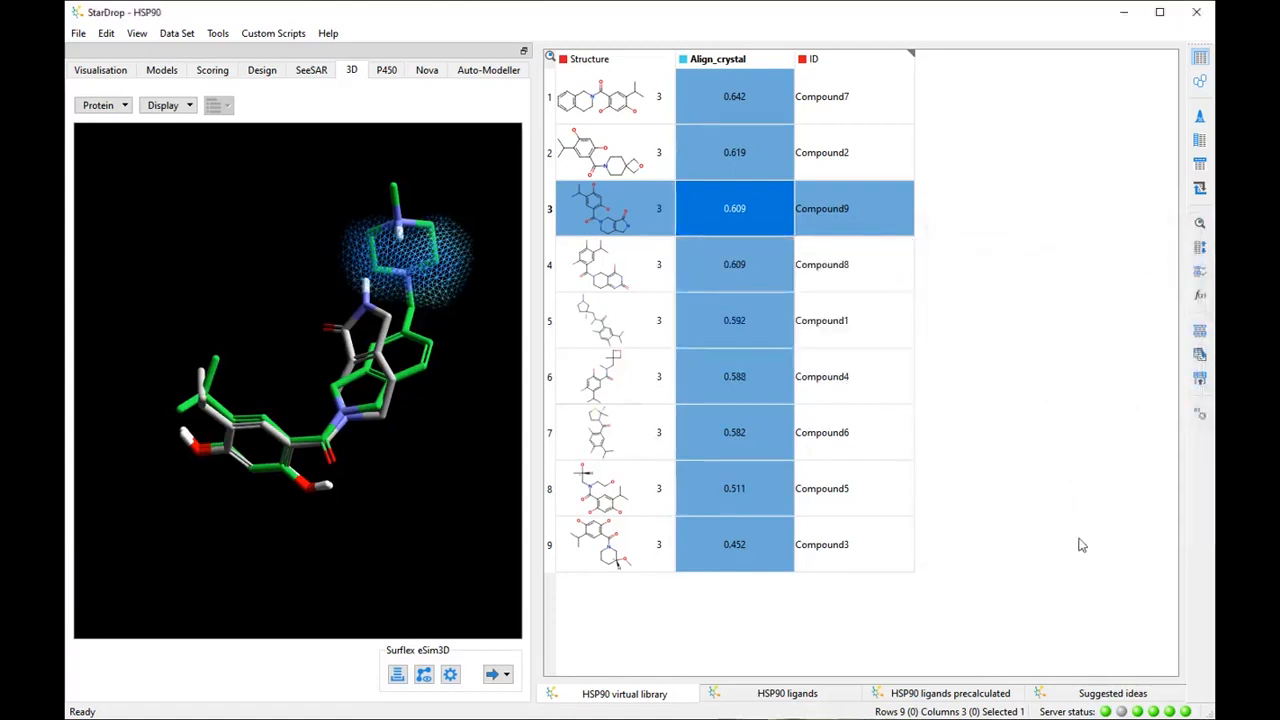
# - Copy all three compounds from the Suggested ideas data set and paste them into the HSP90 virtual library
pyautogui.click(1112, 693)
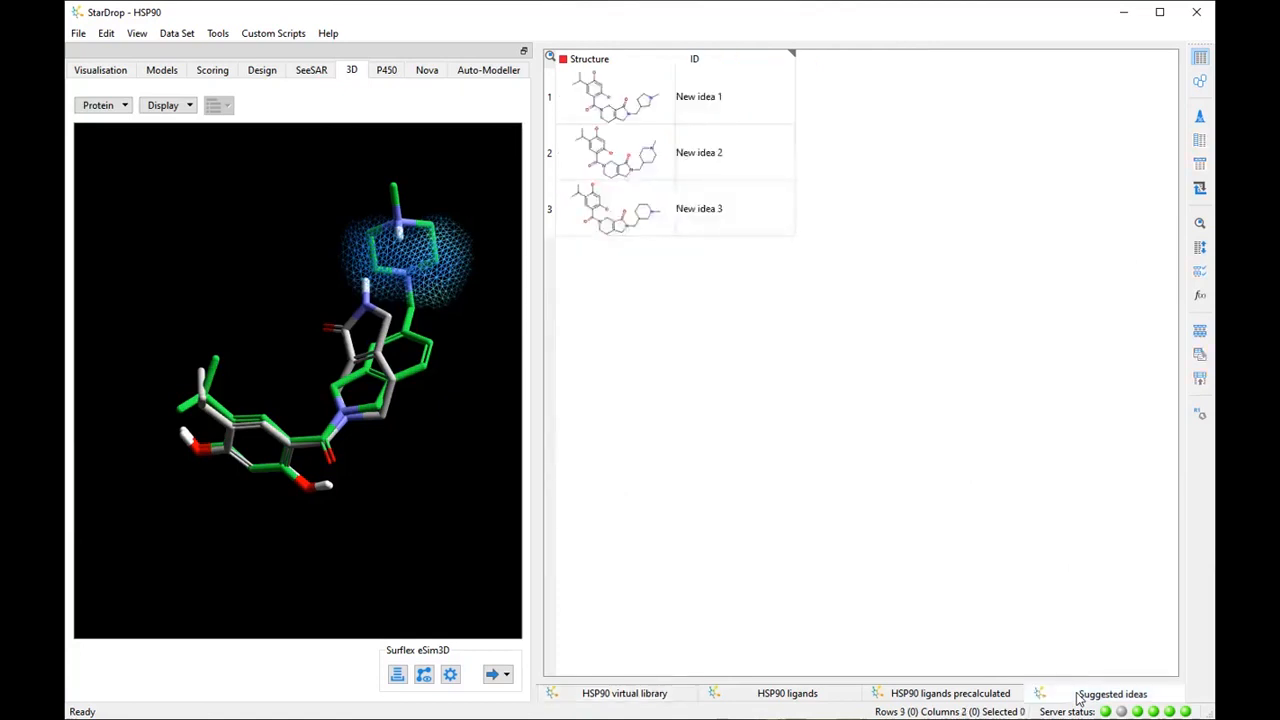
pyautogui.click(551, 68)
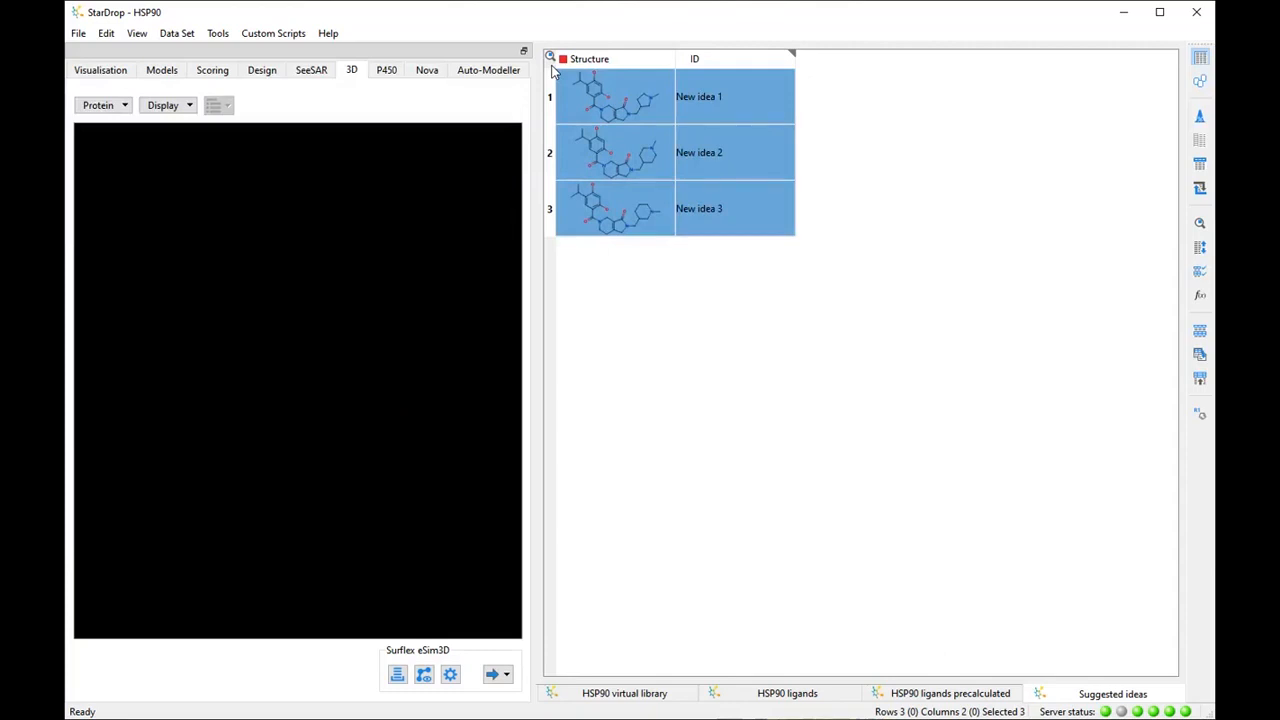
pyautogui.click(105, 33)
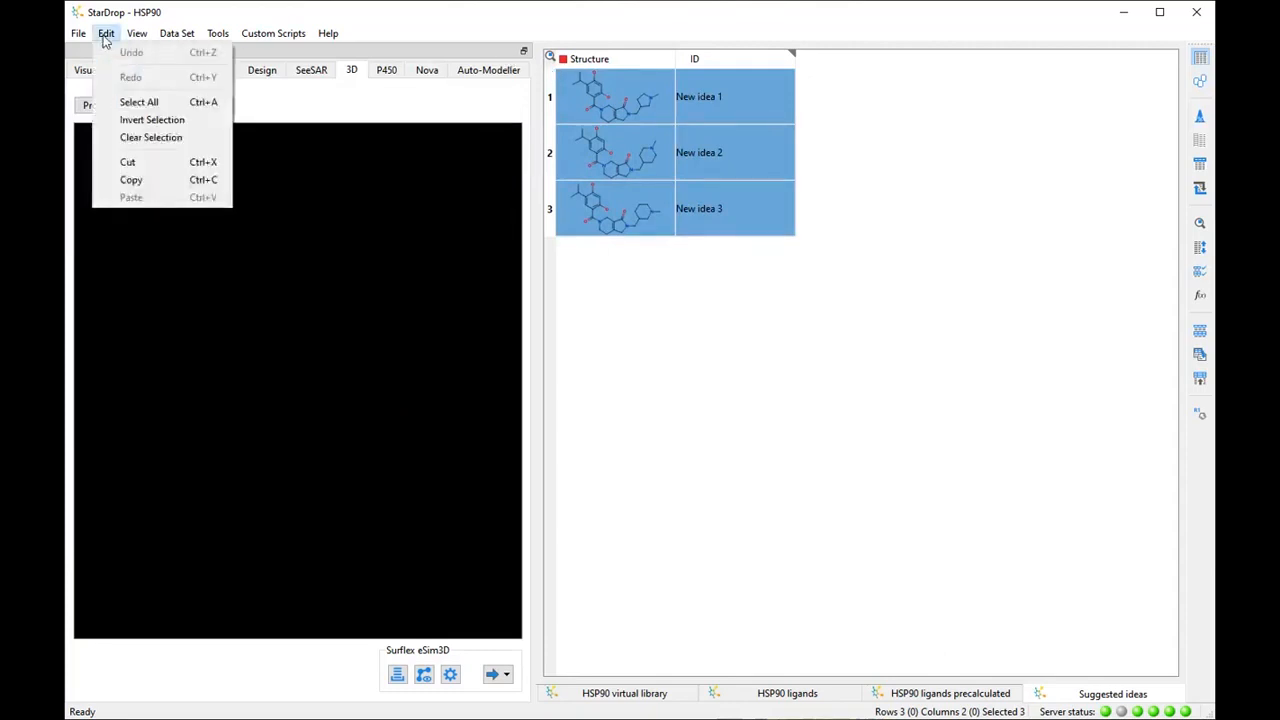
pyautogui.click(115, 180)
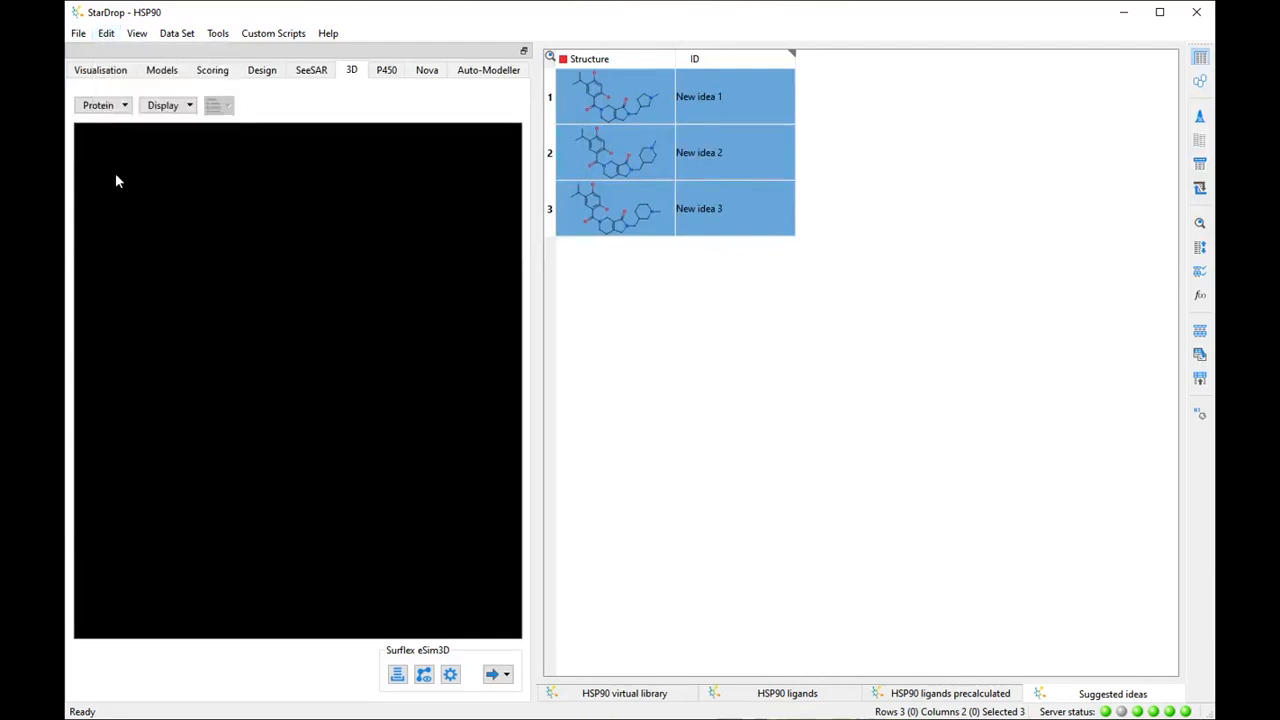
pyautogui.click(633, 697)
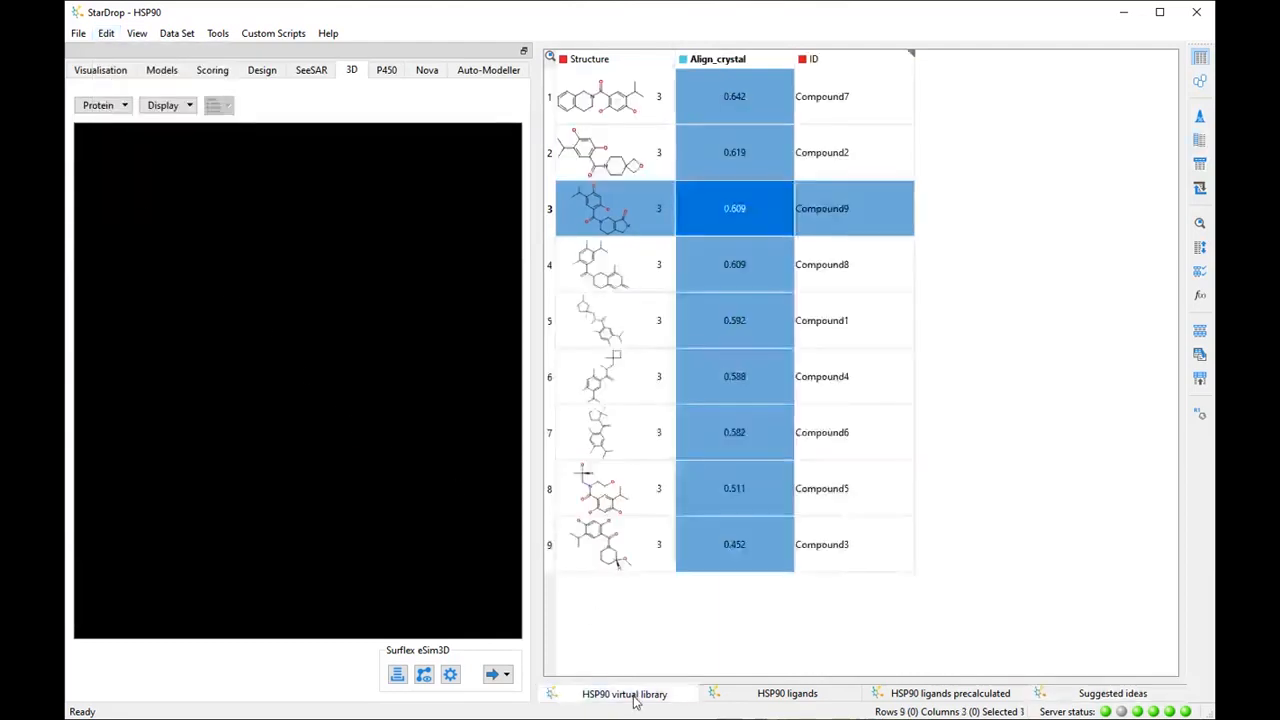
pyautogui.click(107, 34)
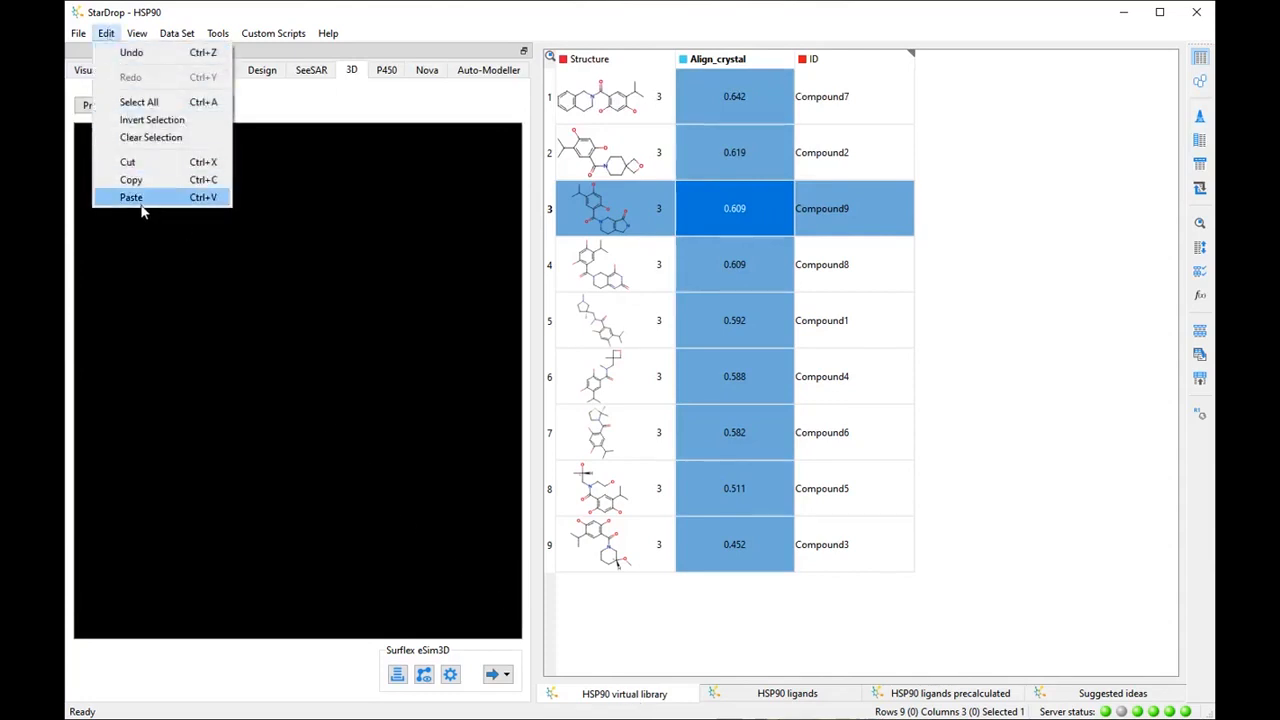
pyautogui.click(140, 198)
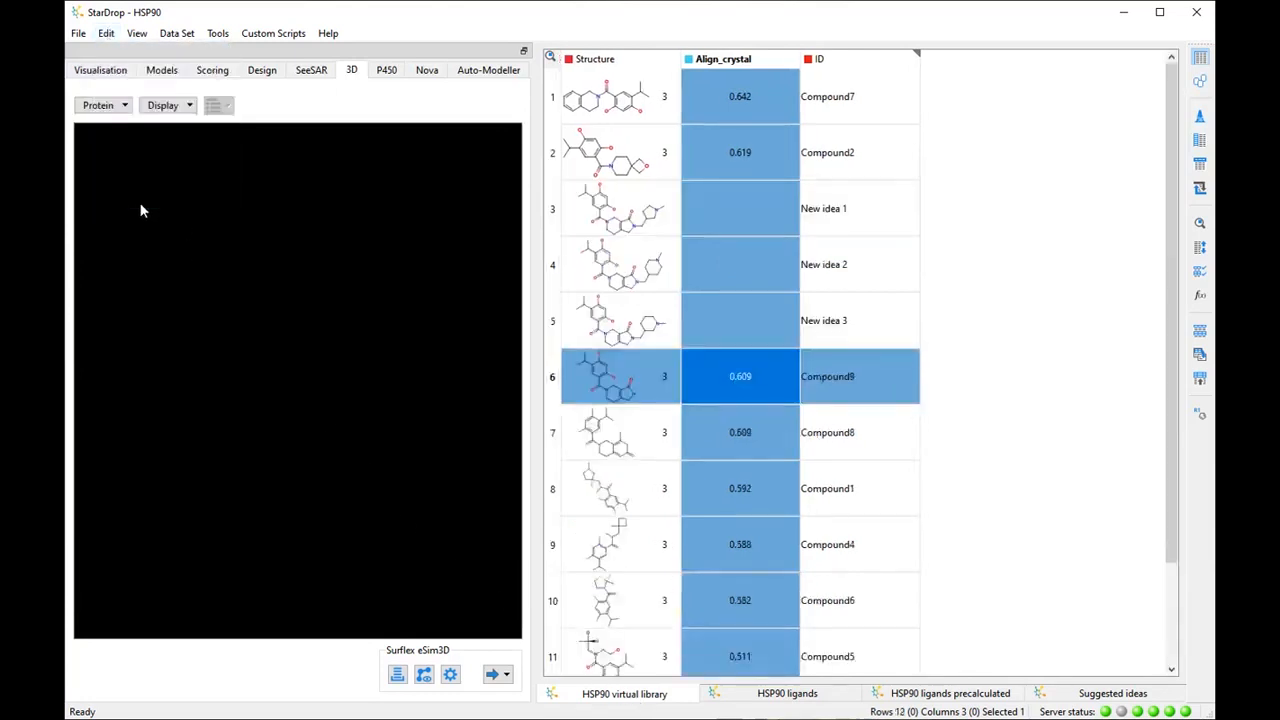
# - Calculate the alignment similarity of New idea 1, 2 and 3 against the existing Align_crystal reference
pyautogui.click(548, 210)
pyautogui.keyDown('shift'); pyautogui.click(551, 320); pyautogui.keyUp('shift')
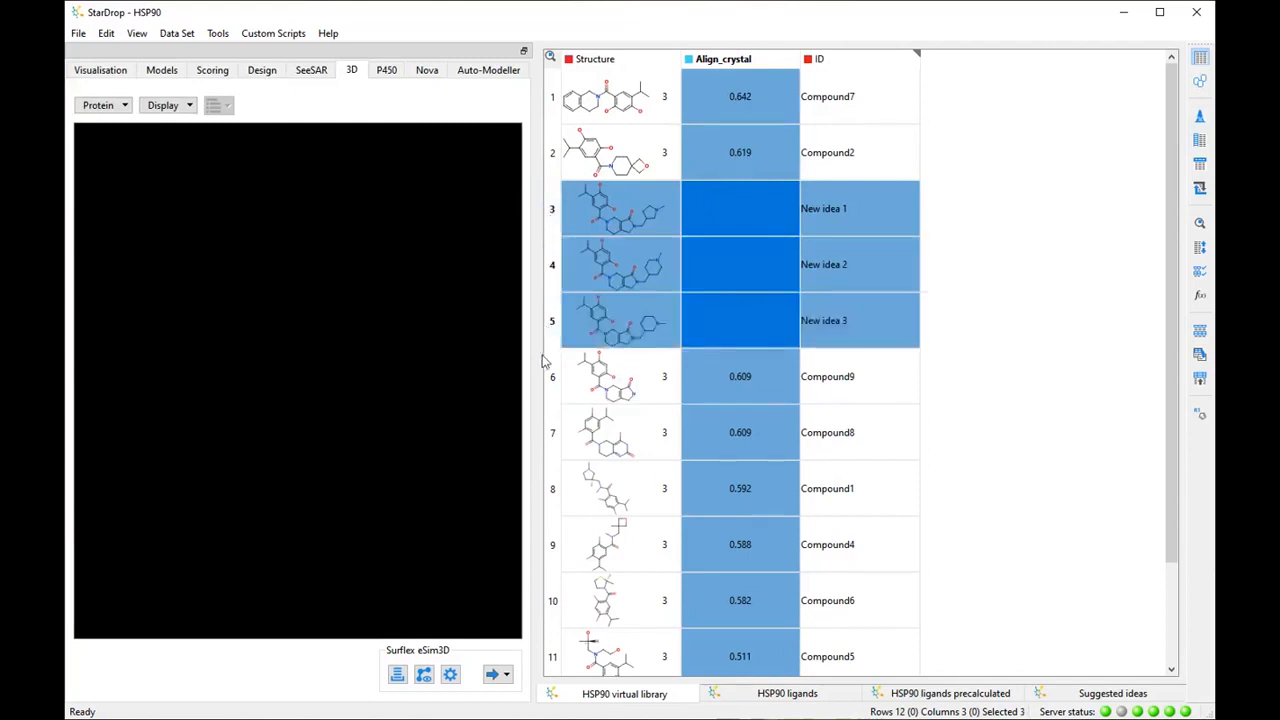
pyautogui.click(507, 675)
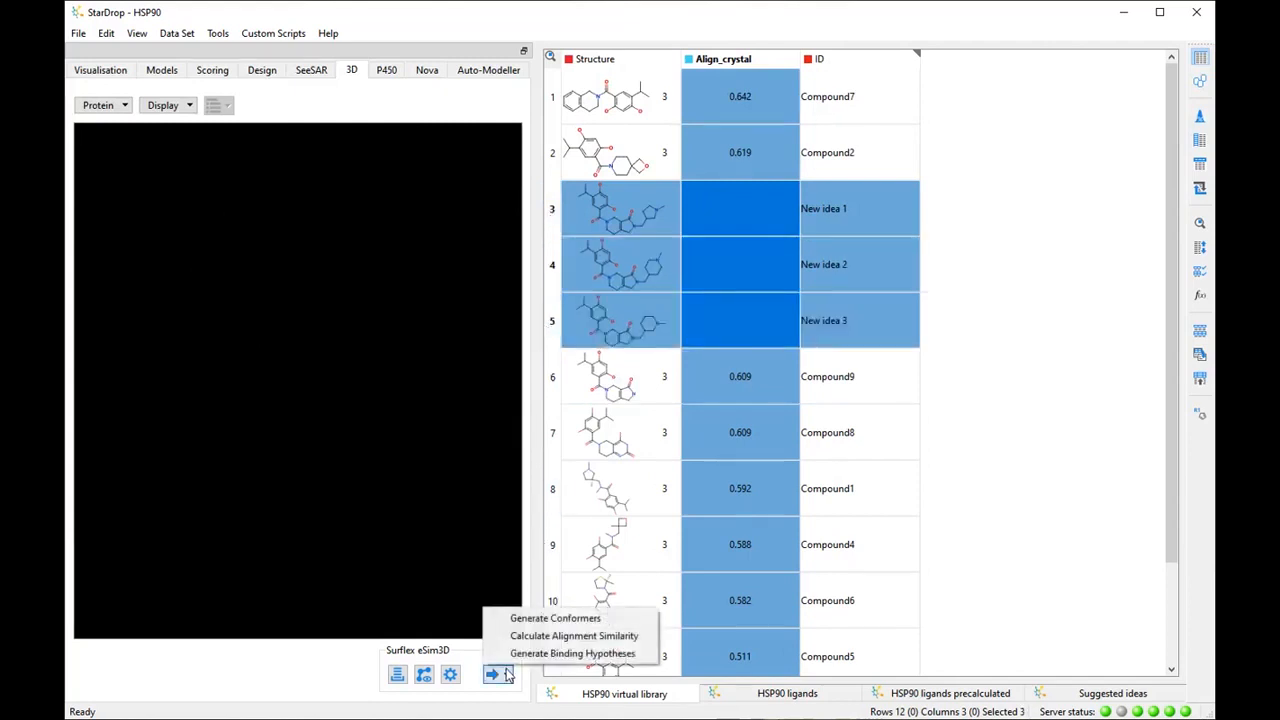
pyautogui.click(512, 645)
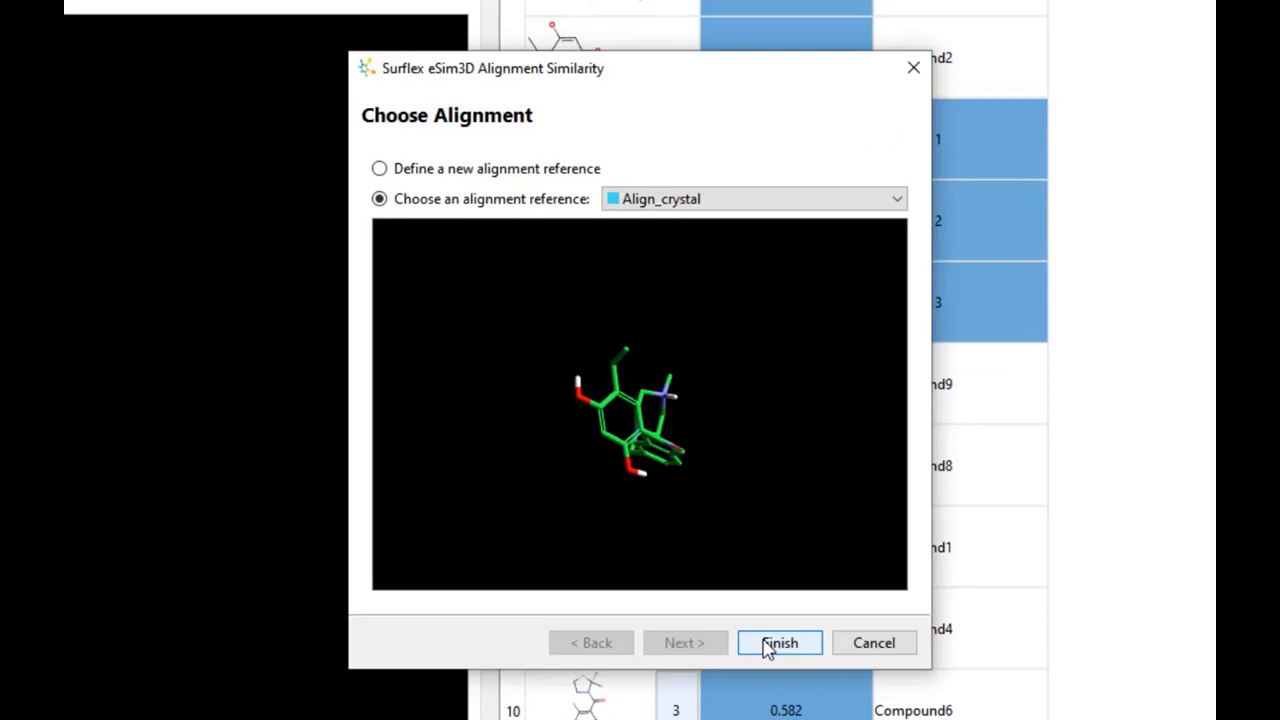
pyautogui.click(765, 643)
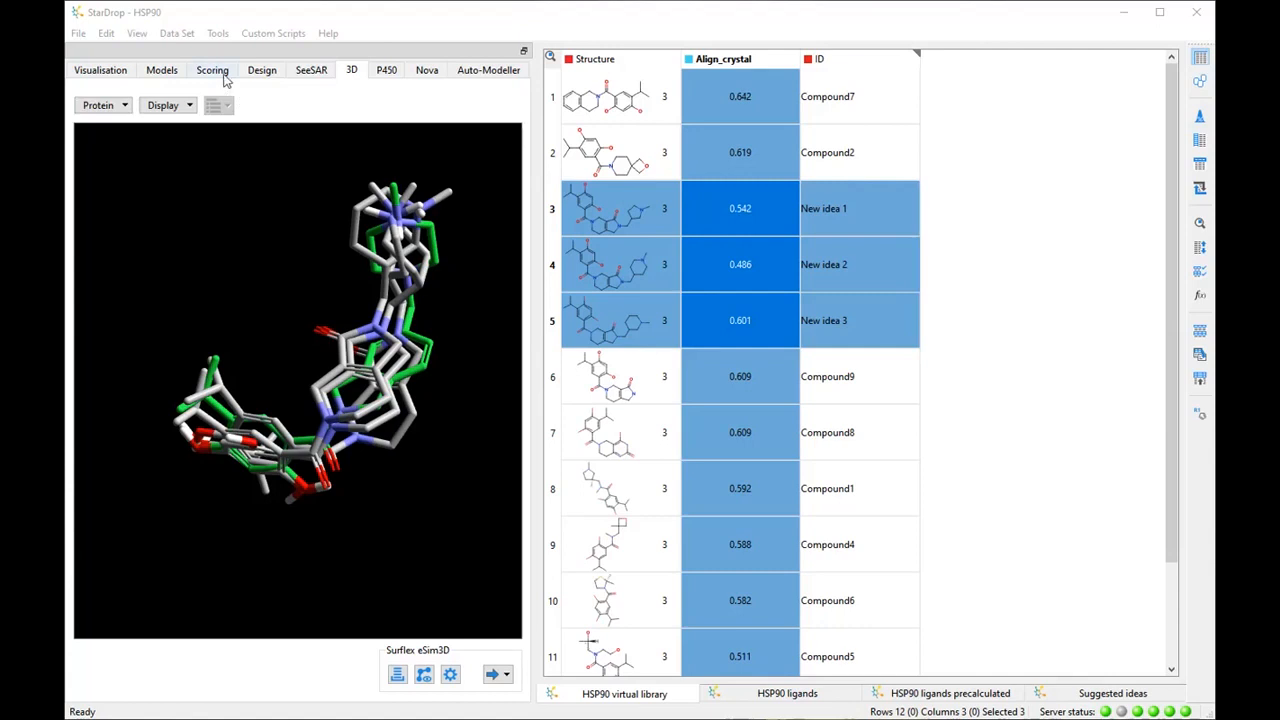
# - Score the virtual library with the HSP90 Scoring Profile with Alignment Similarity, accepting Align_crystal as exact values, and inspect New idea 2's score histogram
pyautogui.click(222, 74)
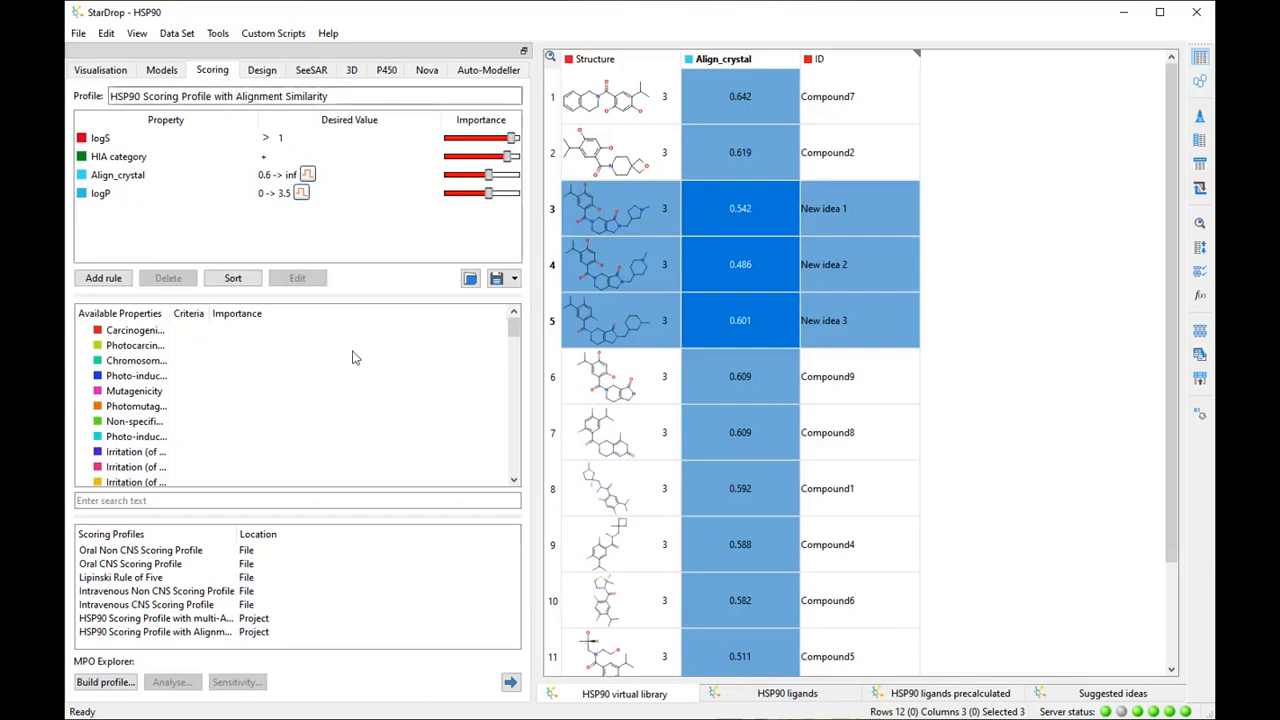
pyautogui.click(510, 682)
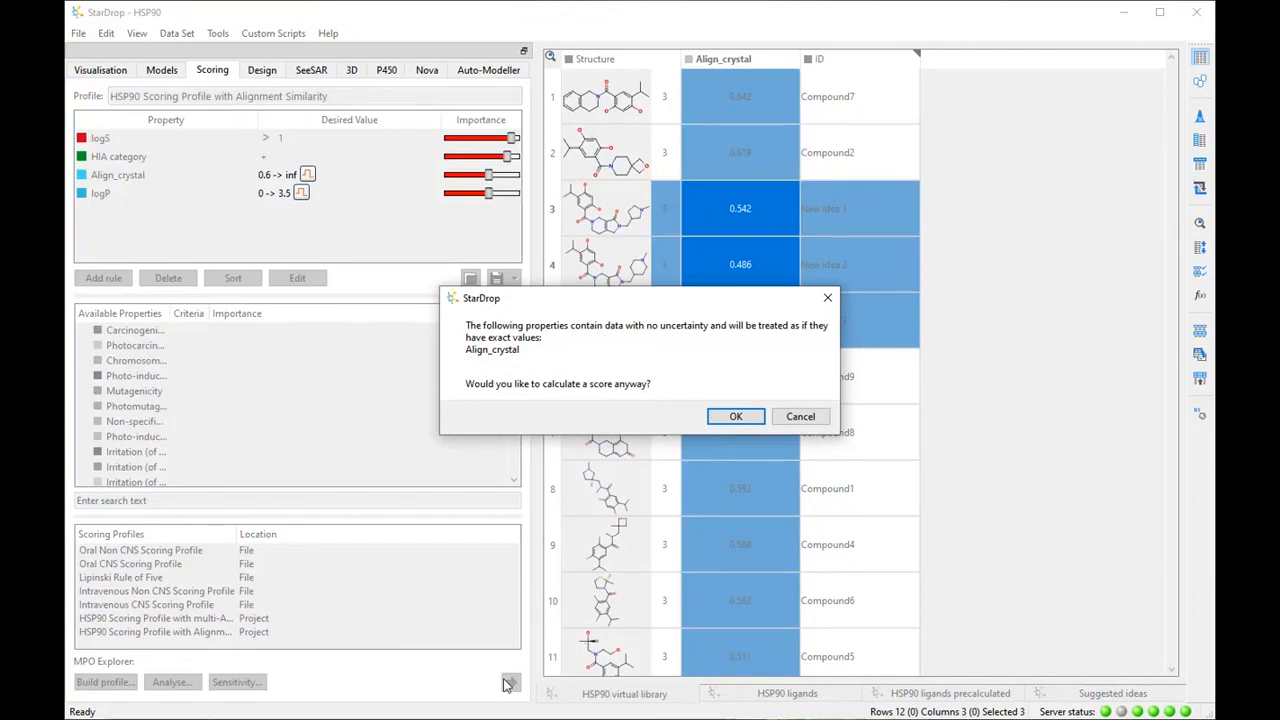
pyautogui.click(736, 416)
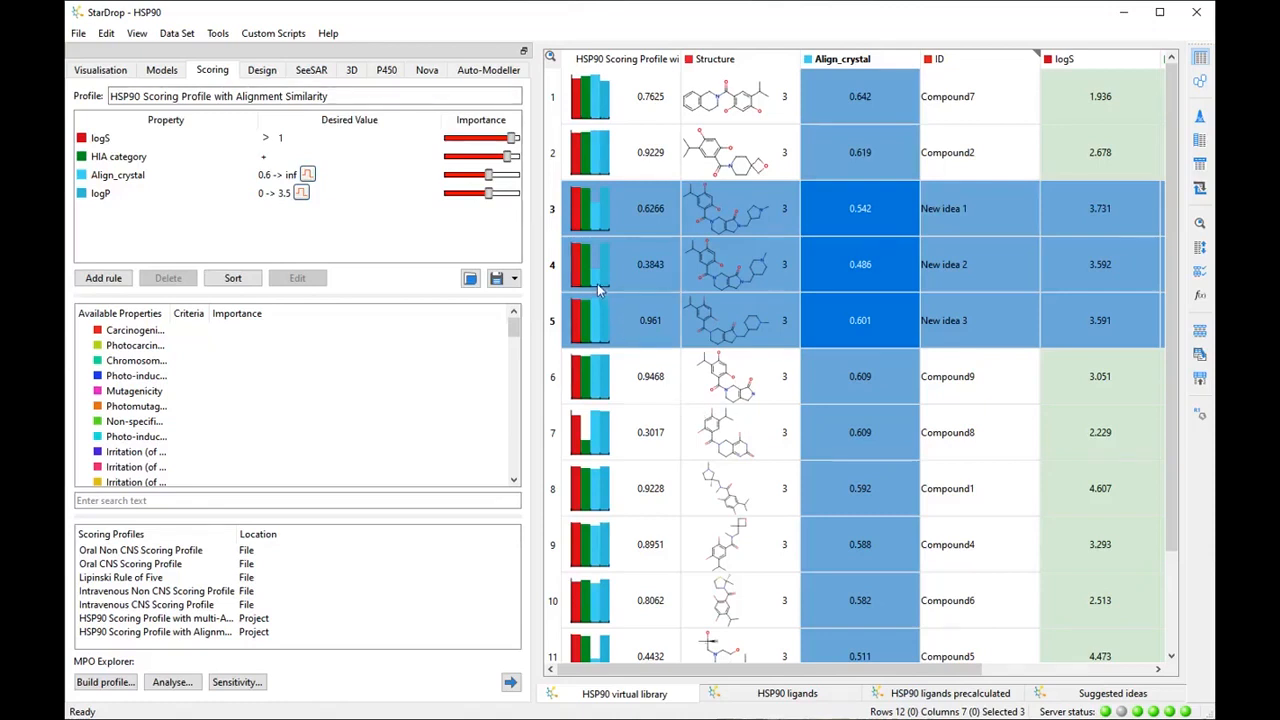
pyautogui.moveTo(597, 285)
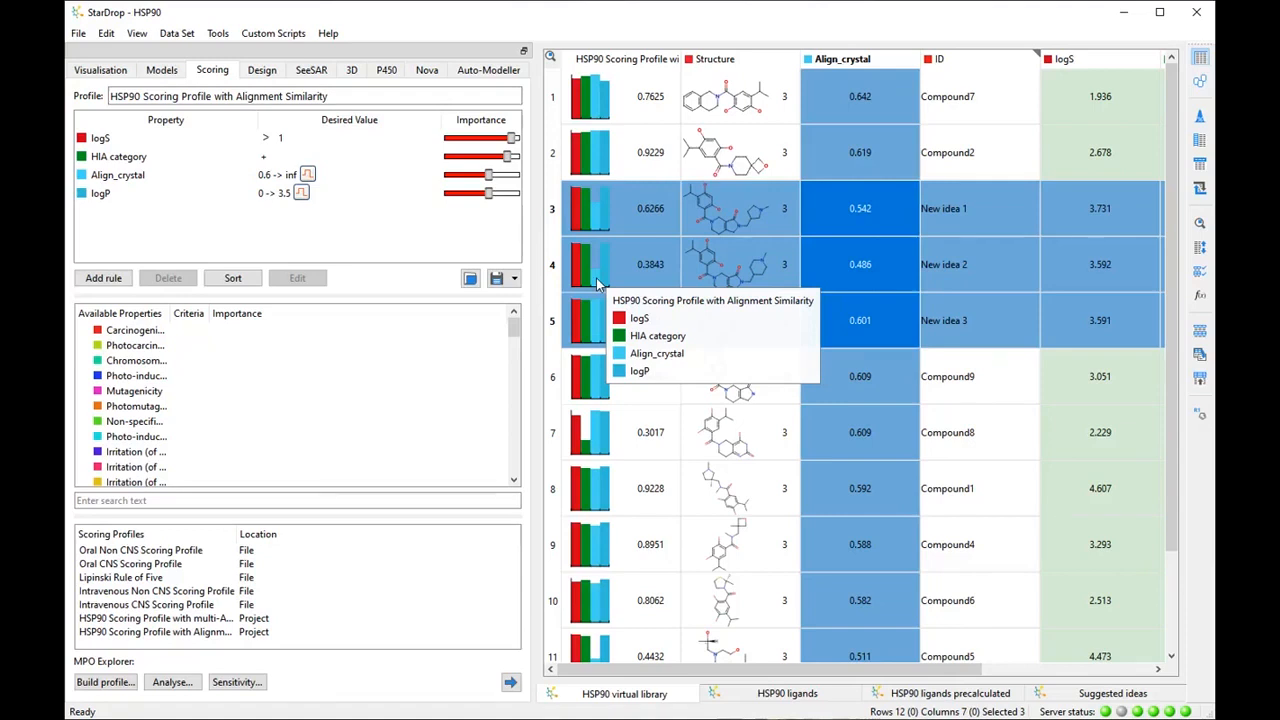
# - Generate binding hypotheses for all five compounds in the HSP90 ligands data set with the Default parameter scheme
pyautogui.click(828, 704)
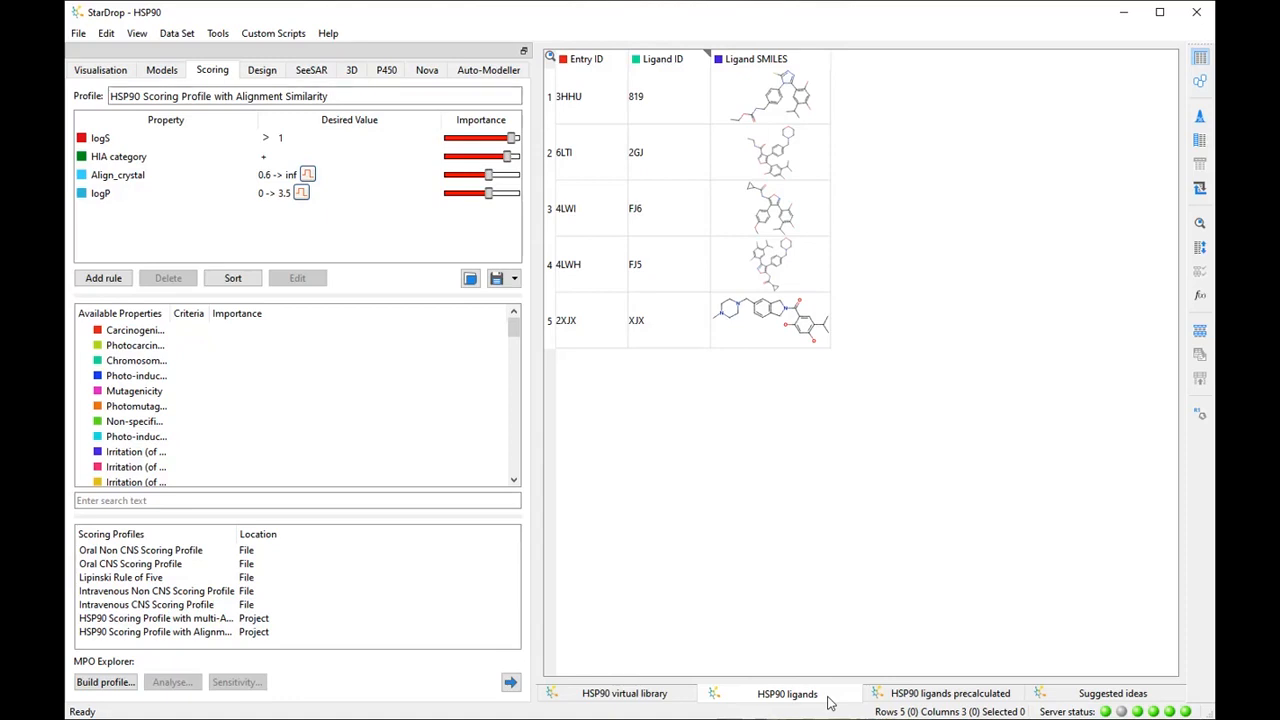
pyautogui.click(552, 70)
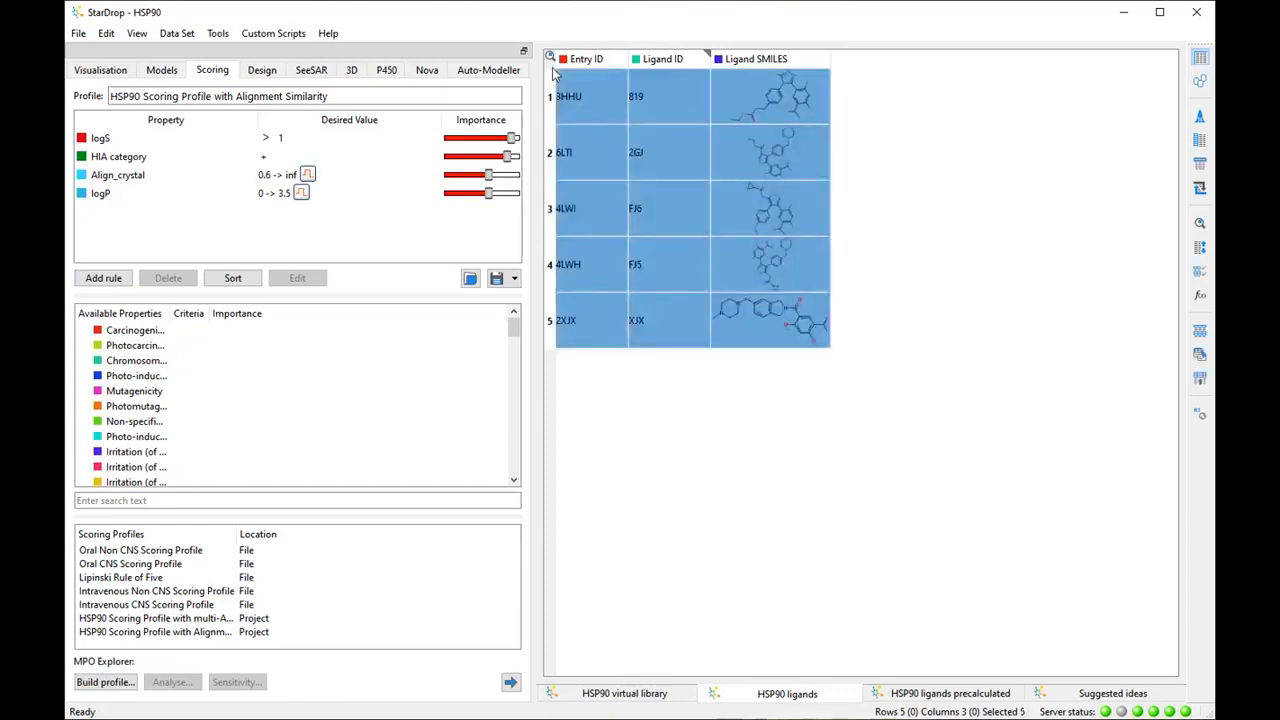
pyautogui.click(351, 71)
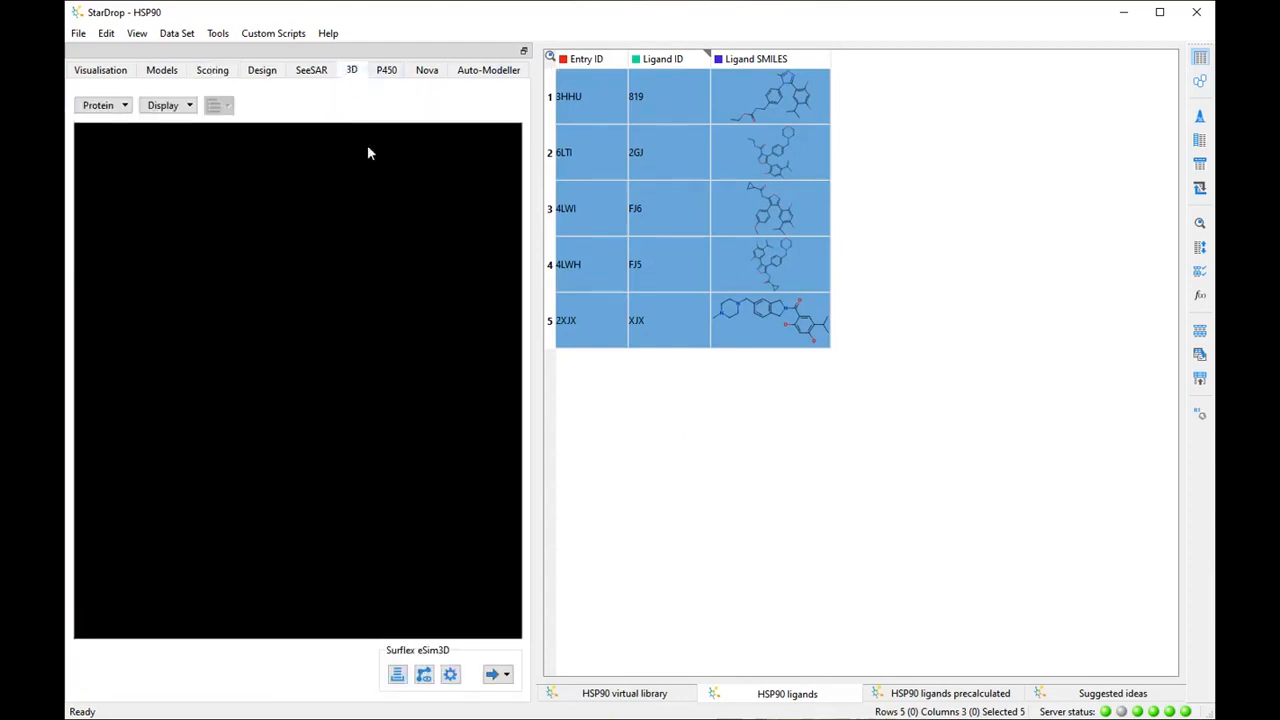
pyautogui.click(505, 675)
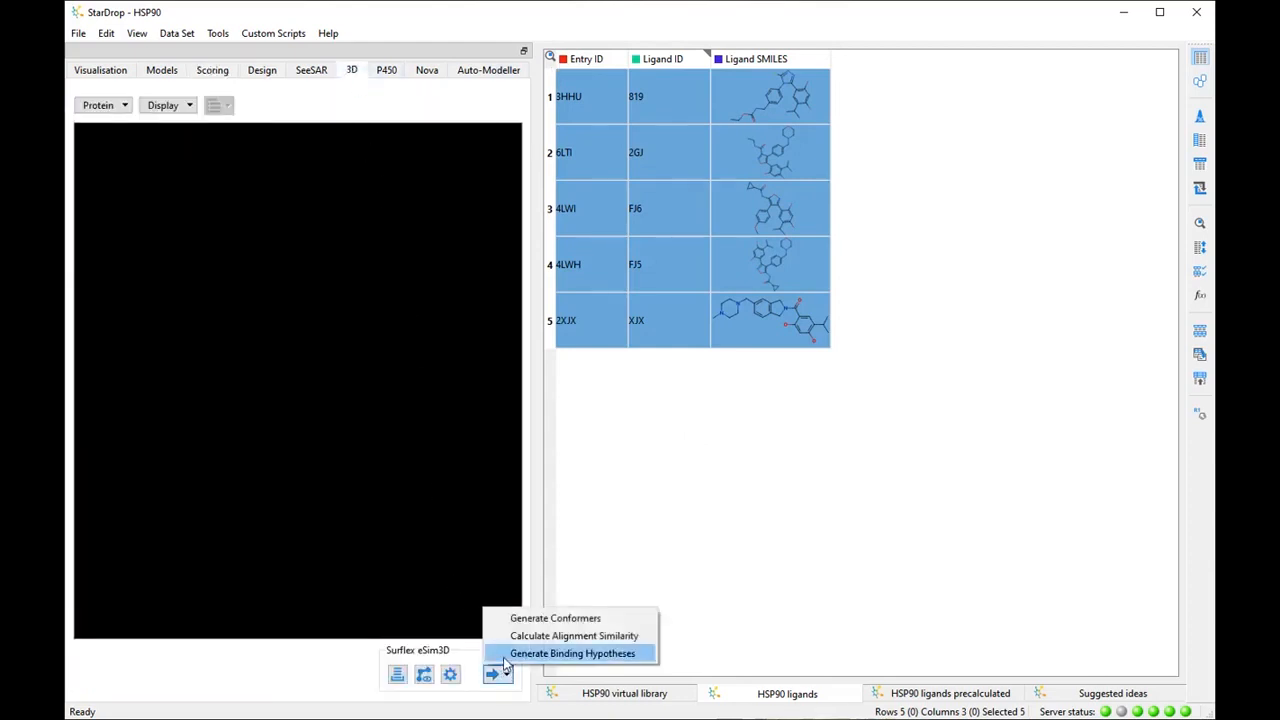
pyautogui.click(506, 655)
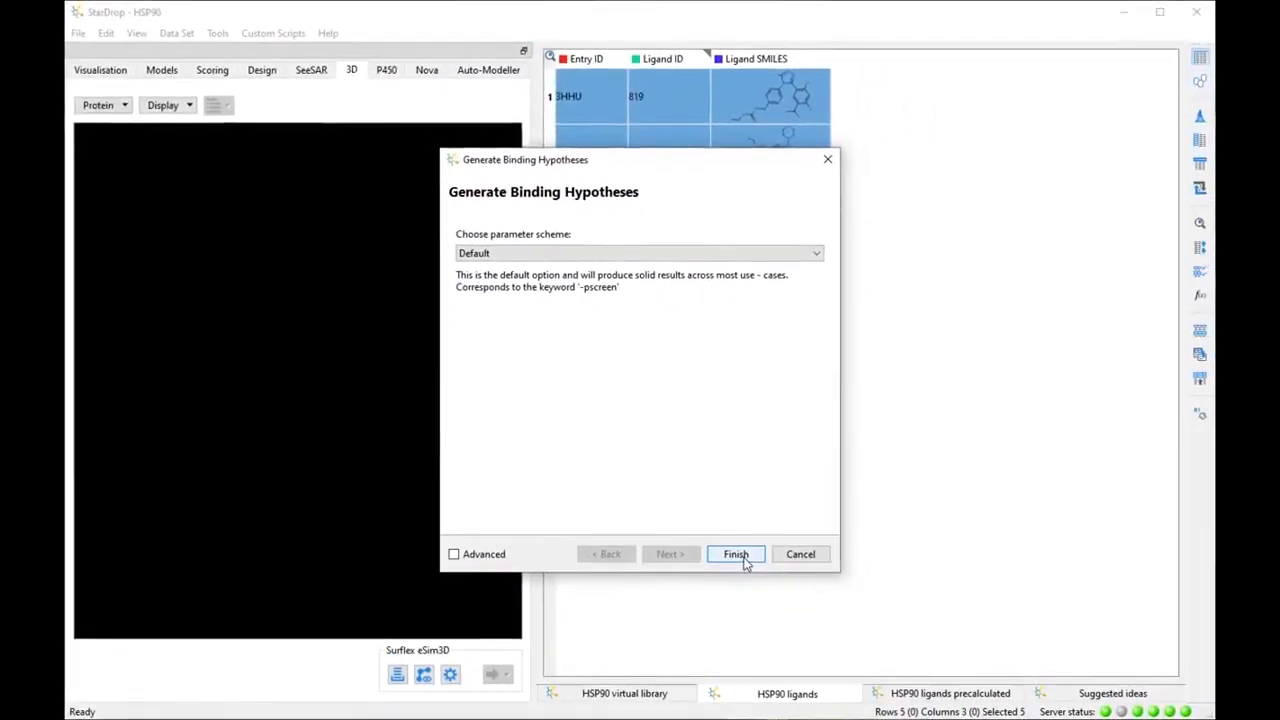
pyautogui.click(736, 556)
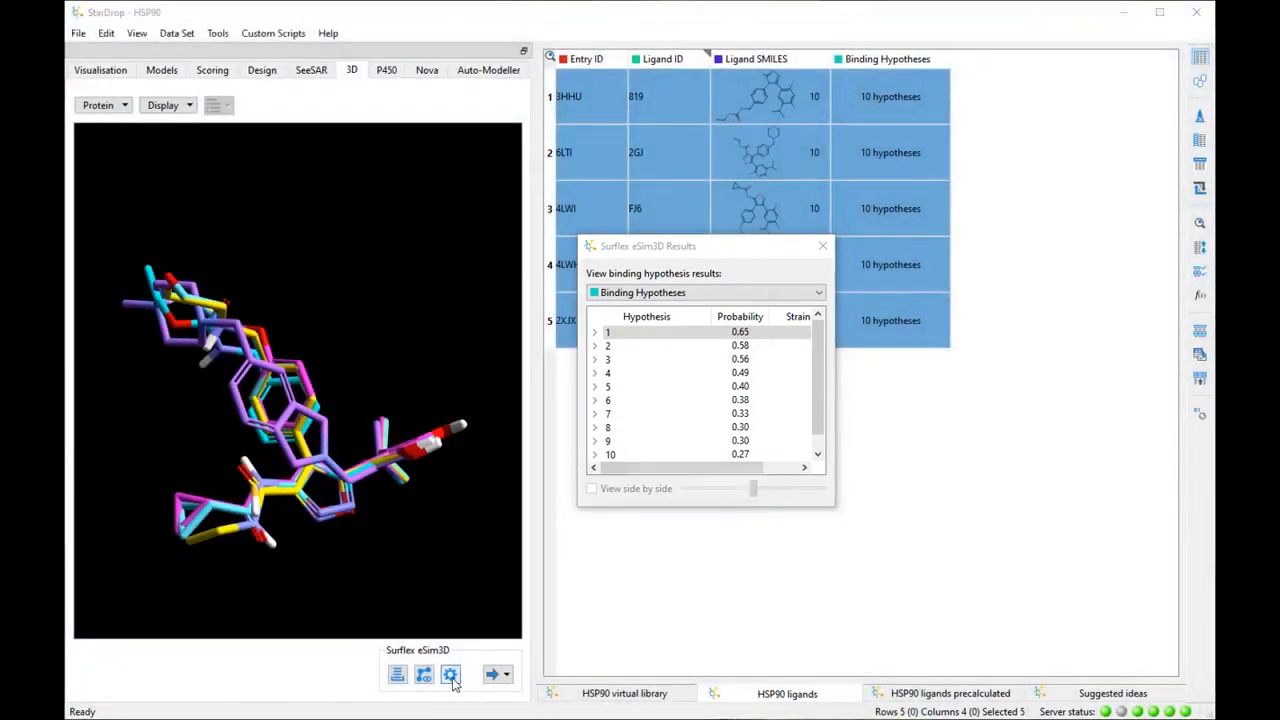
# - Show the surface of the first binding hypothesis as Similarity with only the Steric contribution displayed
pyautogui.click(451, 676)
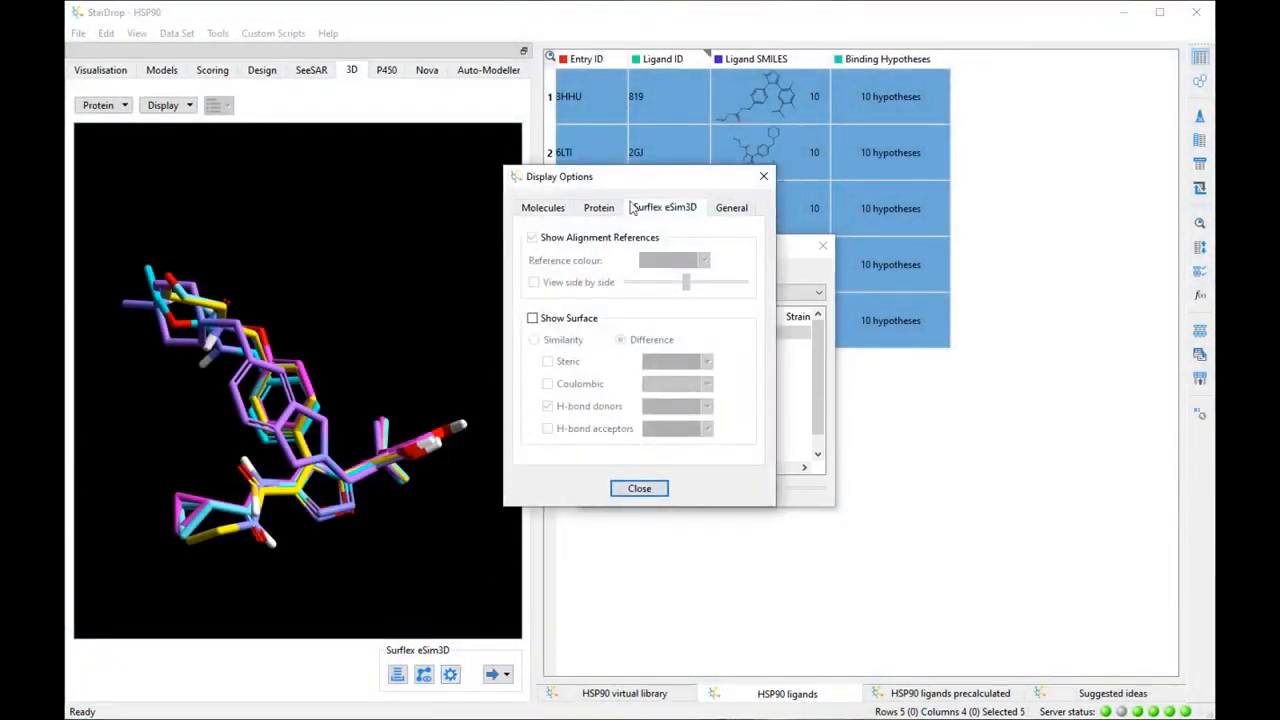
pyautogui.moveTo(660, 181); pyautogui.dragTo(1026, 220)
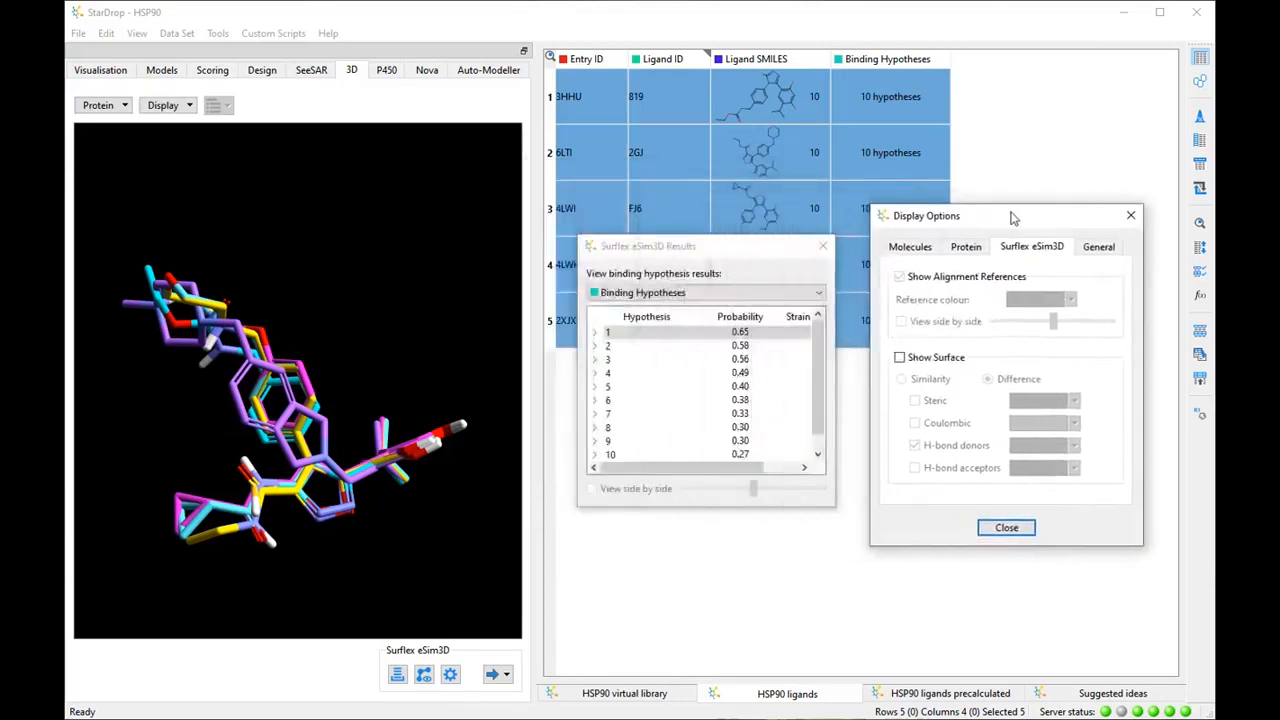
pyautogui.click(943, 358)
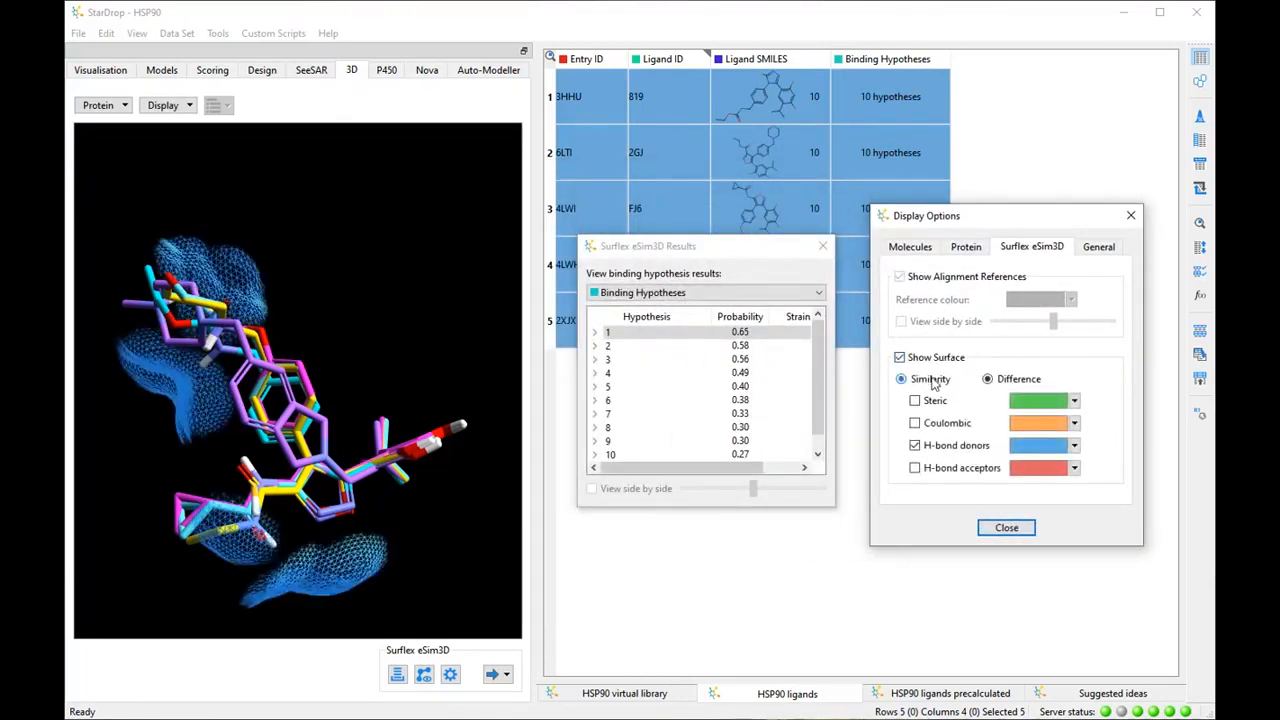
pyautogui.click(931, 380)
pyautogui.click(936, 403)
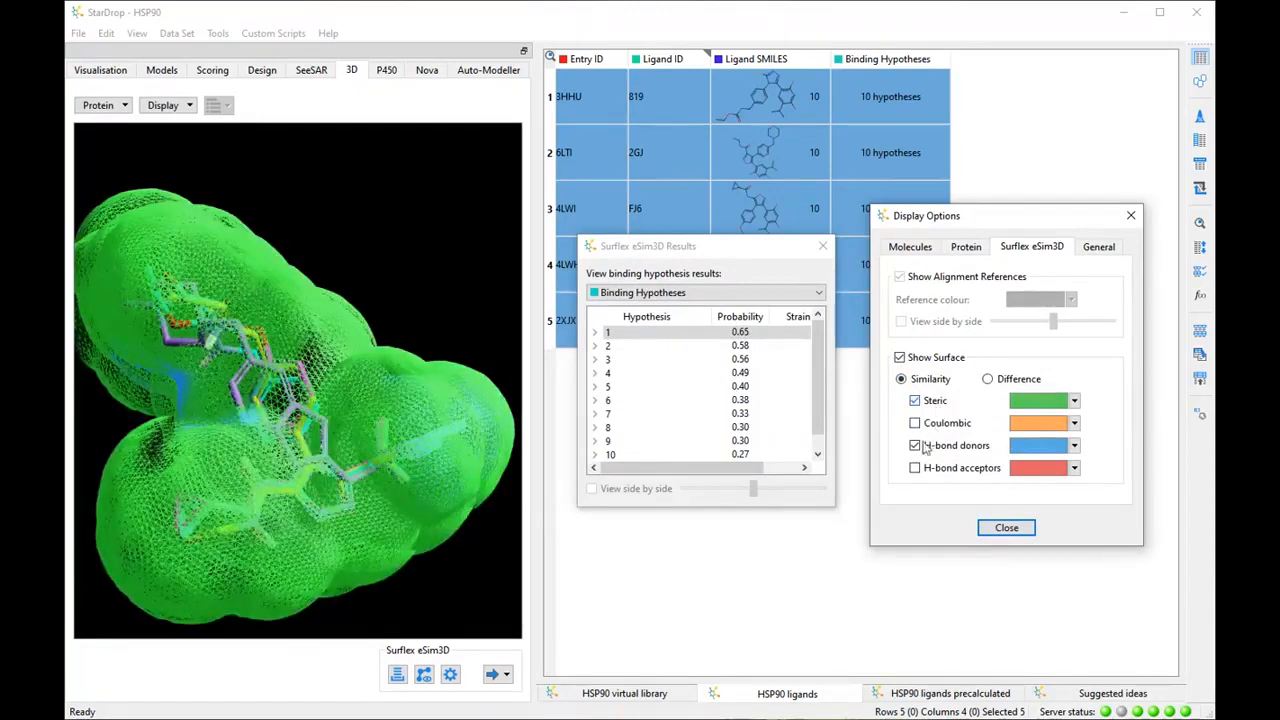
pyautogui.click(914, 447)
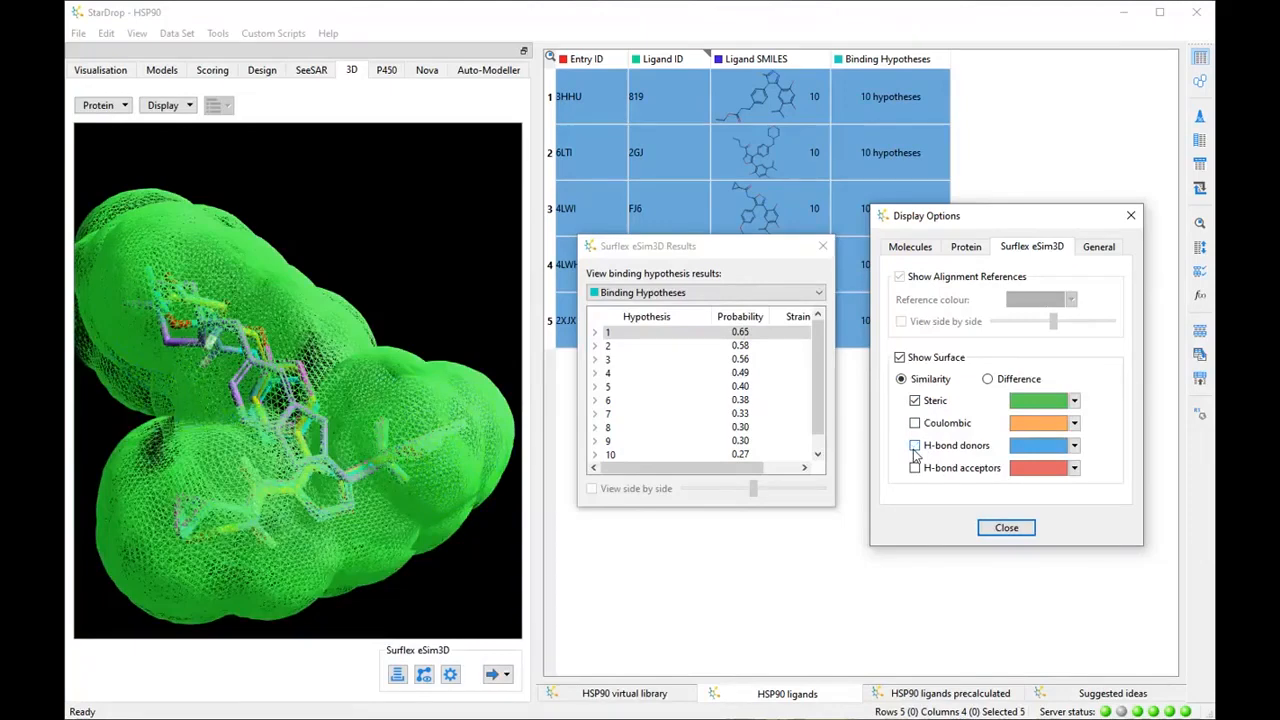
# - Switch the steric surface to Difference, examine the hypothesis from another angle, and close the results and display options
pyautogui.click(988, 380)
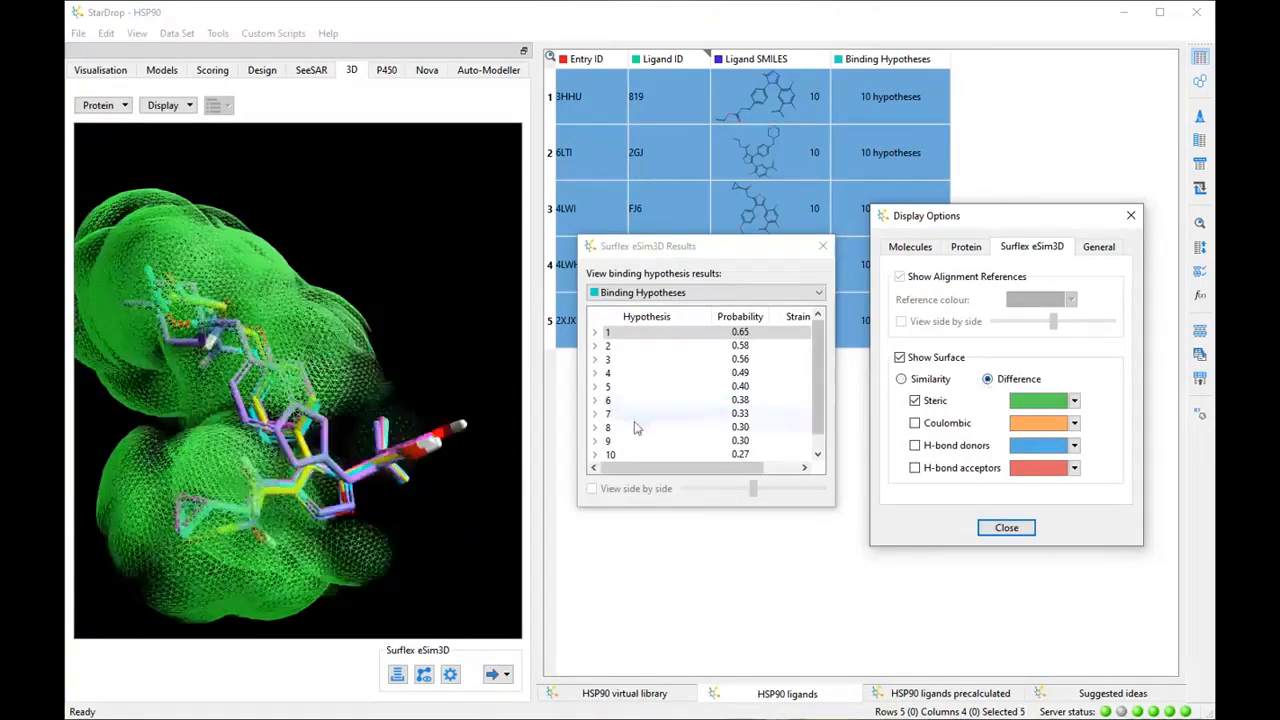
pyautogui.moveTo(446, 361); pyautogui.dragTo(349, 442)
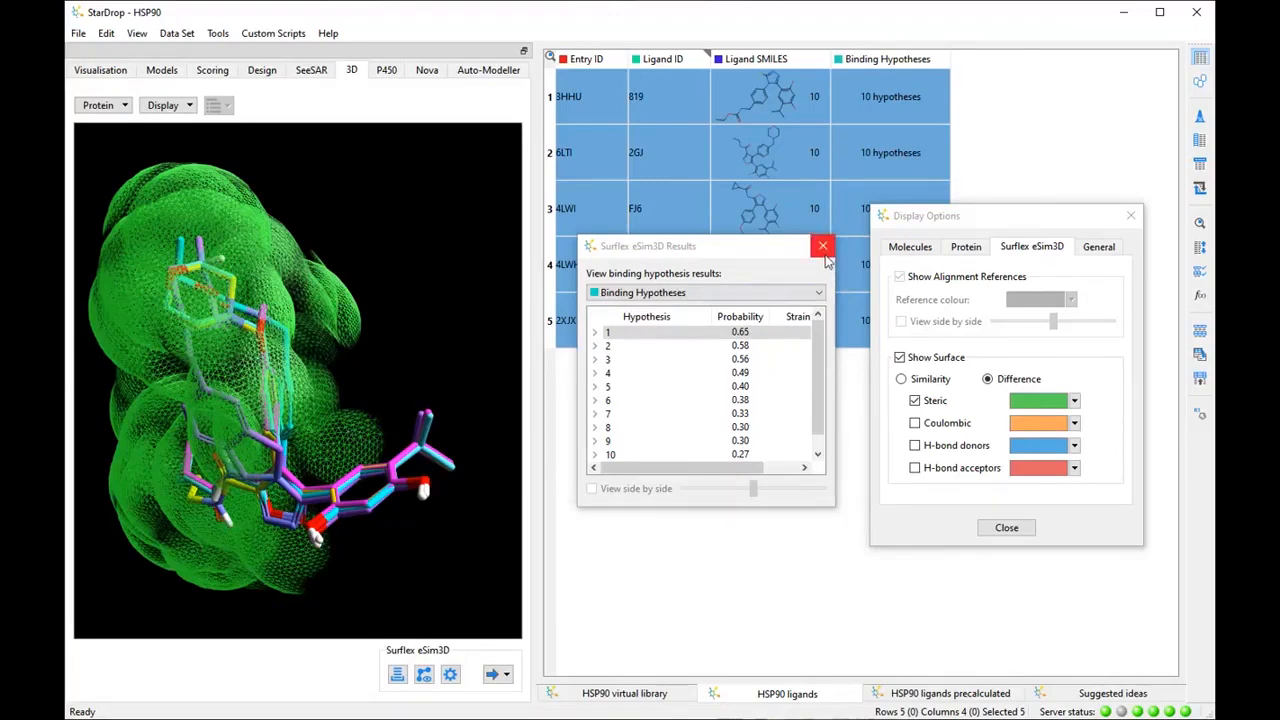
pyautogui.click(822, 246)
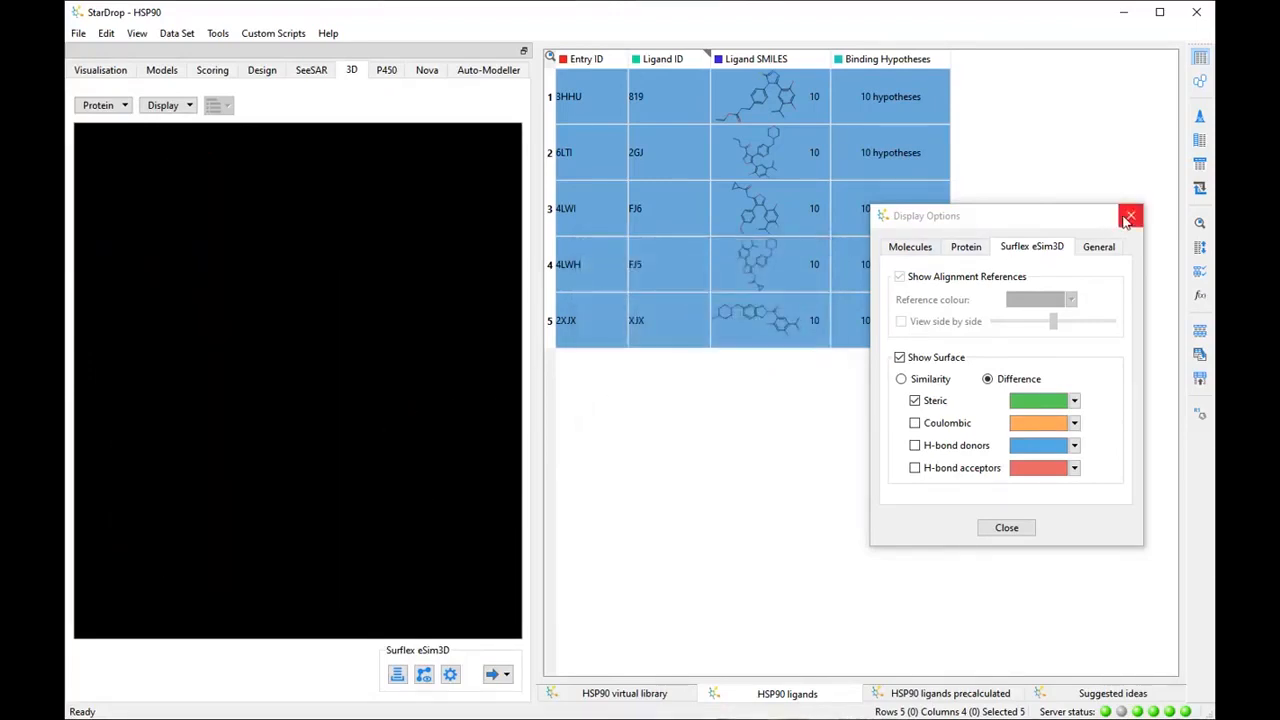
pyautogui.click(1127, 219)
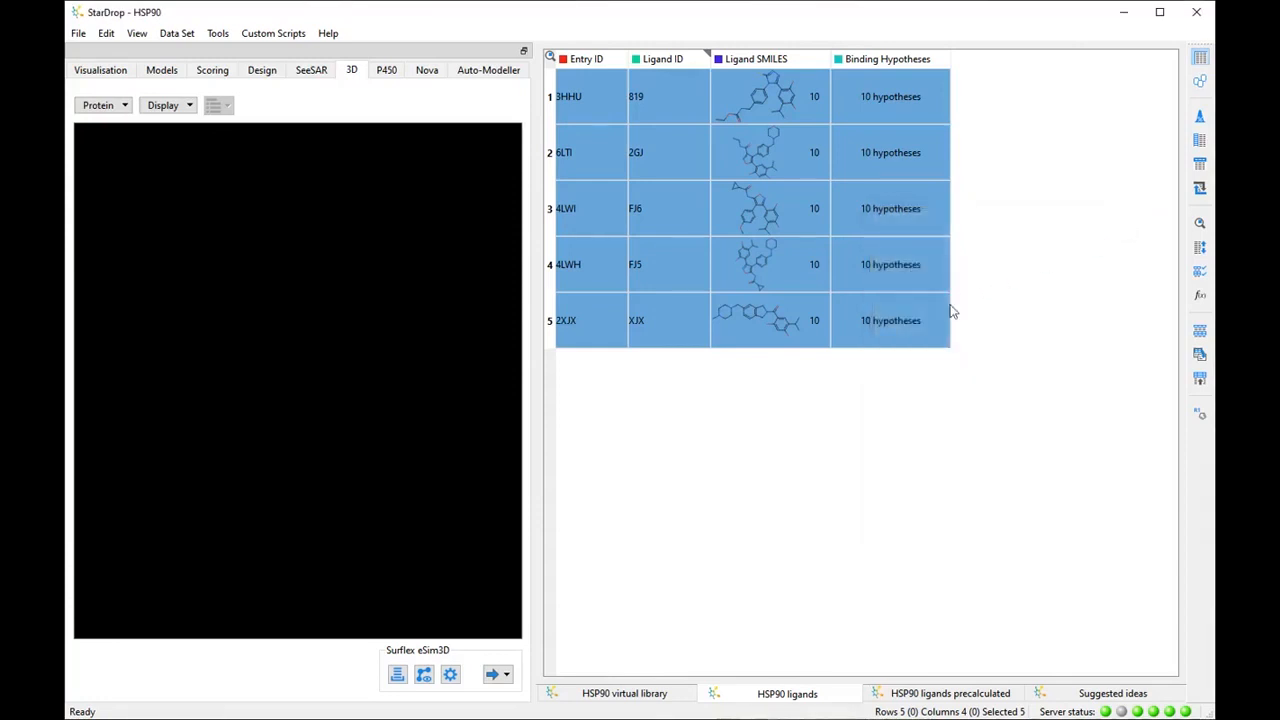
# - Select all compounds in the HSP90 virtual library and set up an alignment similarity calculation with a newly defined reference
pyautogui.click(659, 693)
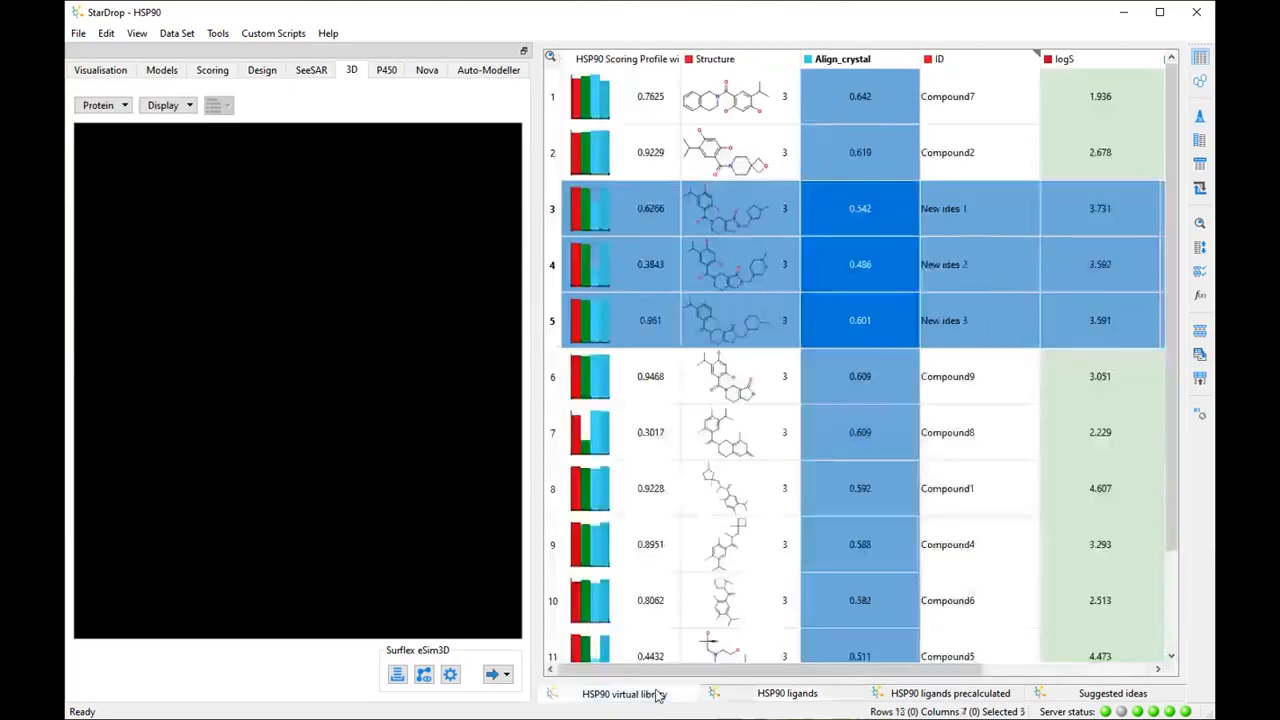
pyautogui.click(555, 61)
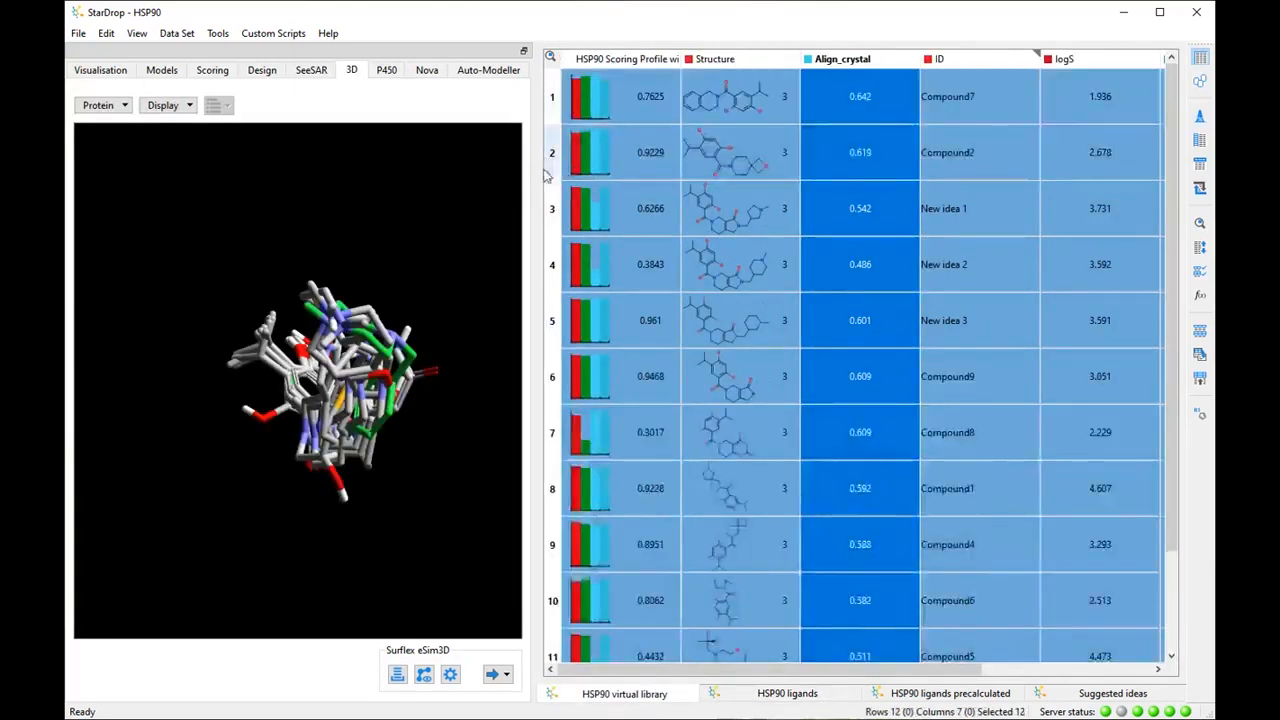
pyautogui.click(497, 674)
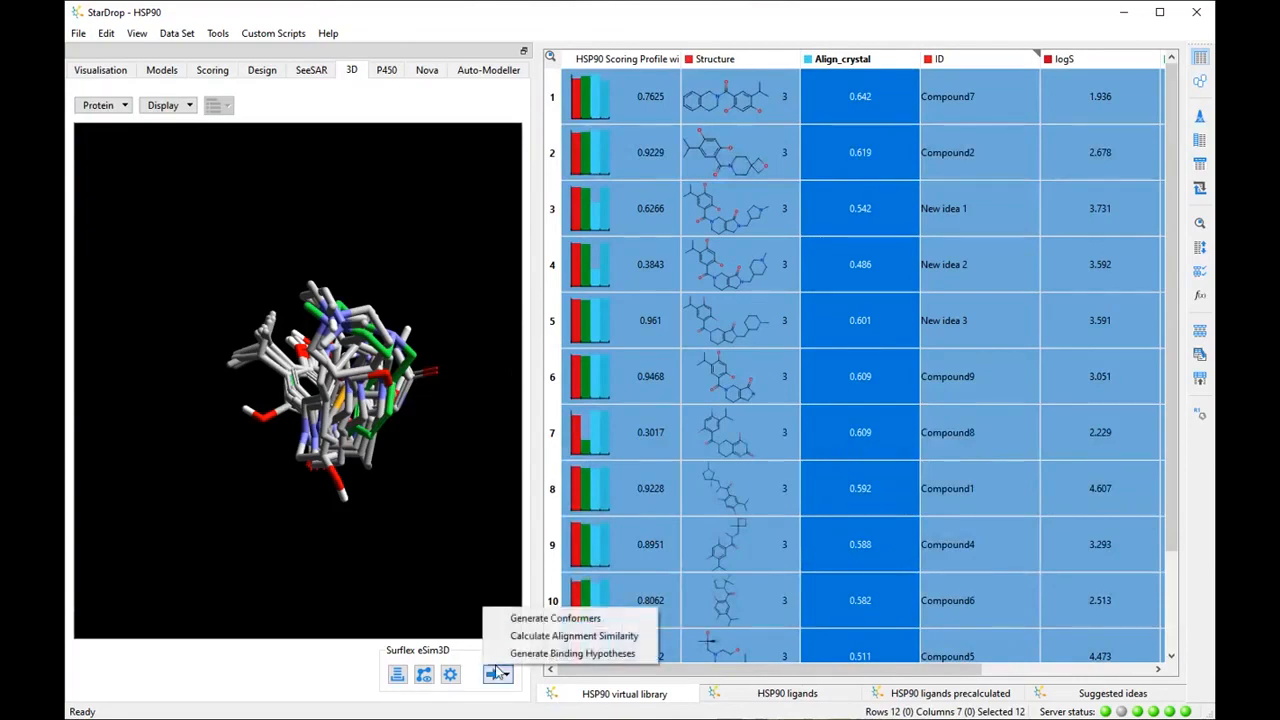
pyautogui.click(504, 636)
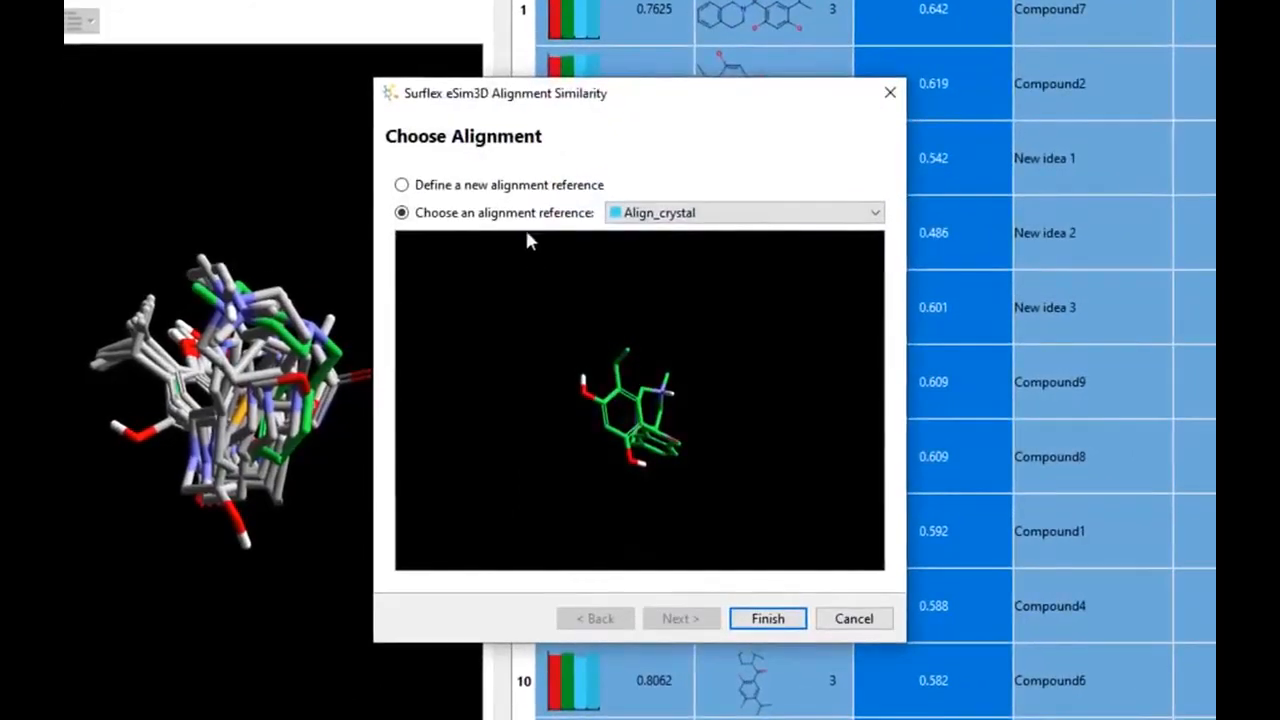
pyautogui.click(524, 189)
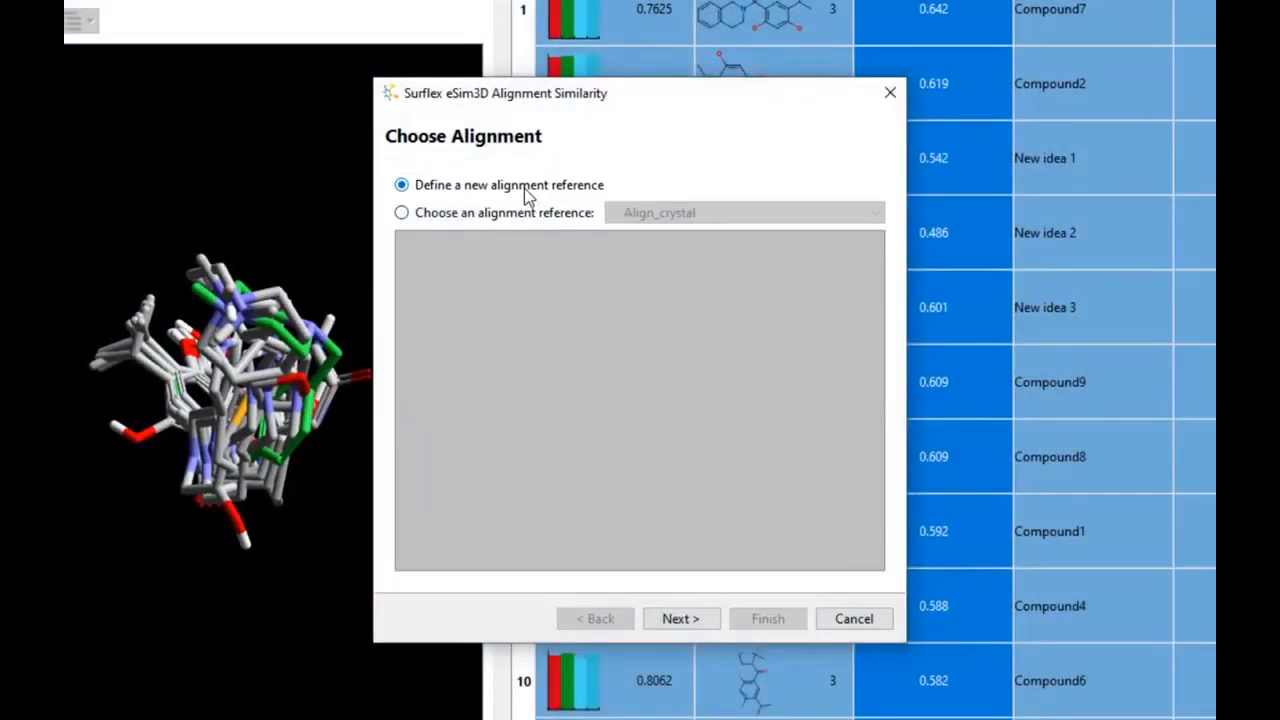
pyautogui.click(697, 617)
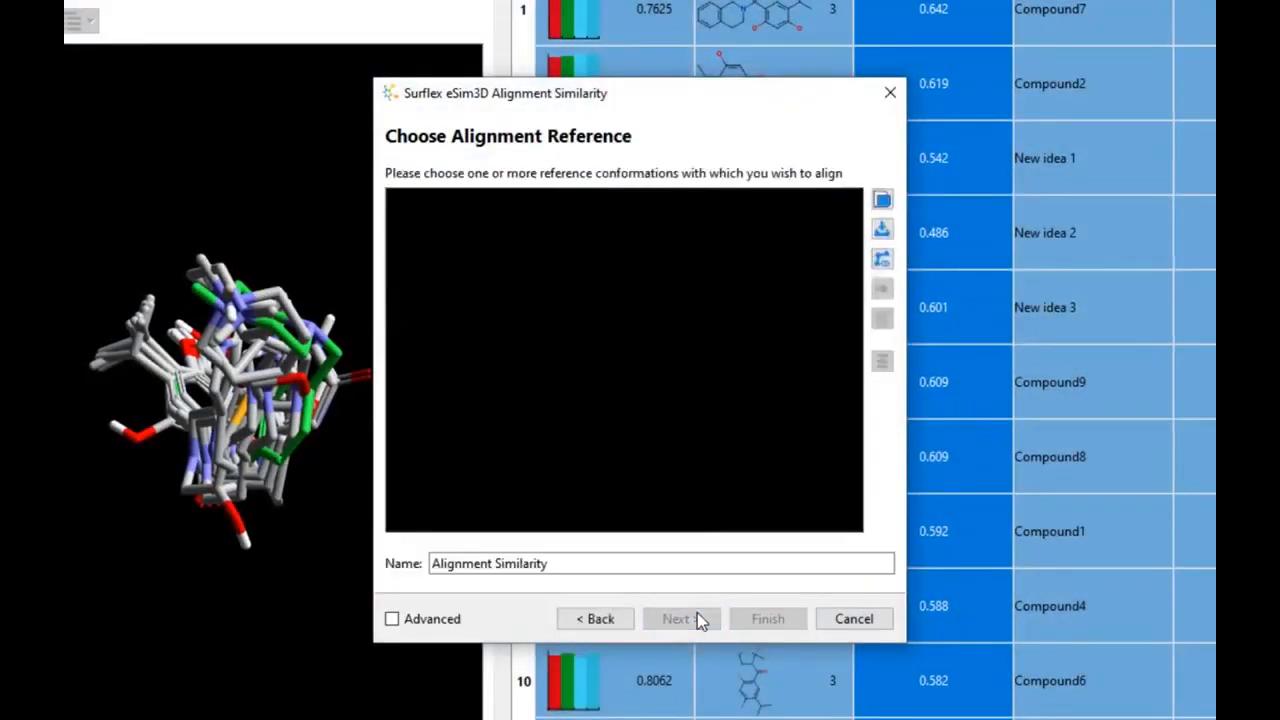
# - Use binding hypothesis 1 as the alignment reference, name it Align_multi, and run the calculation
pyautogui.click(873, 267)
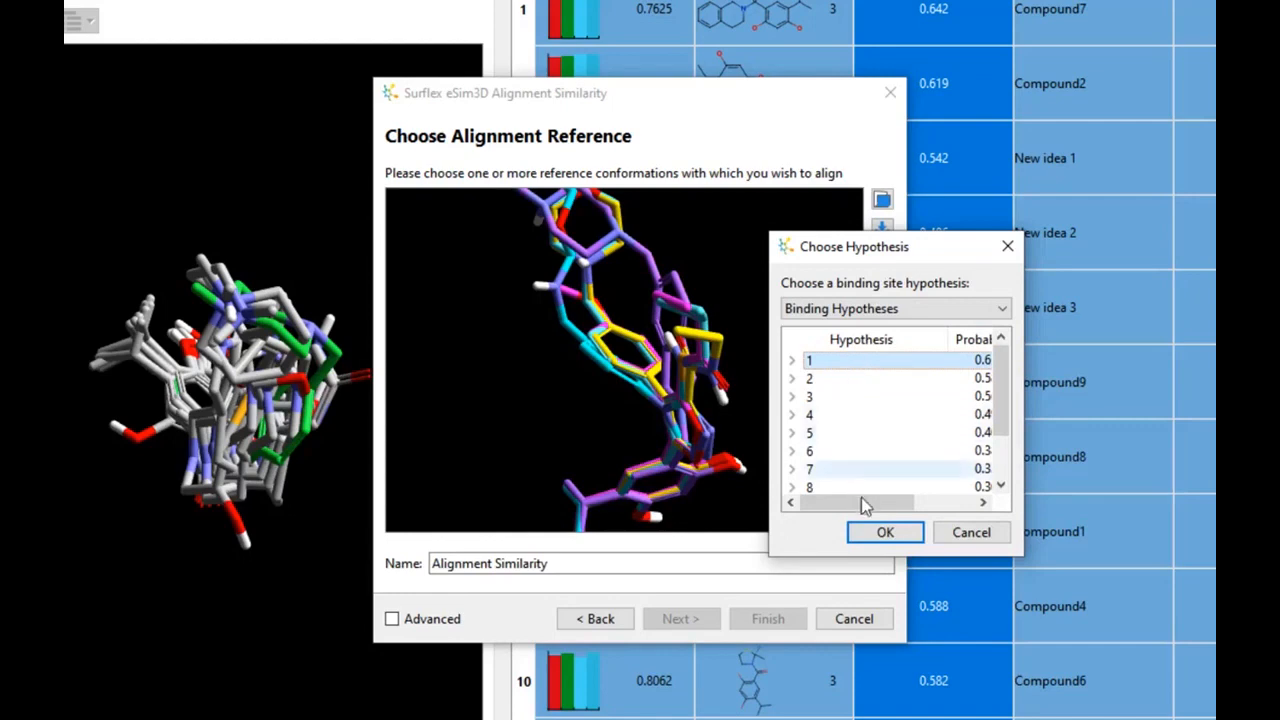
pyautogui.click(884, 531)
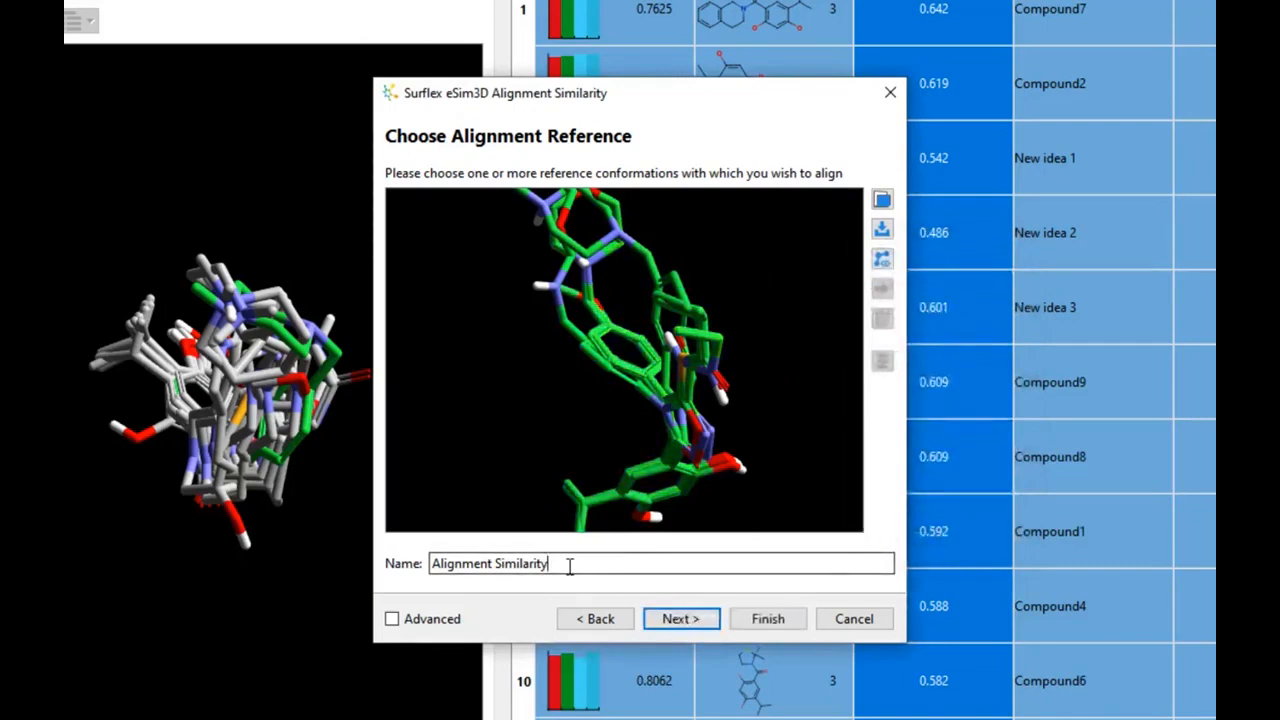
pyautogui.moveTo(569, 569); pyautogui.dragTo(467, 567)
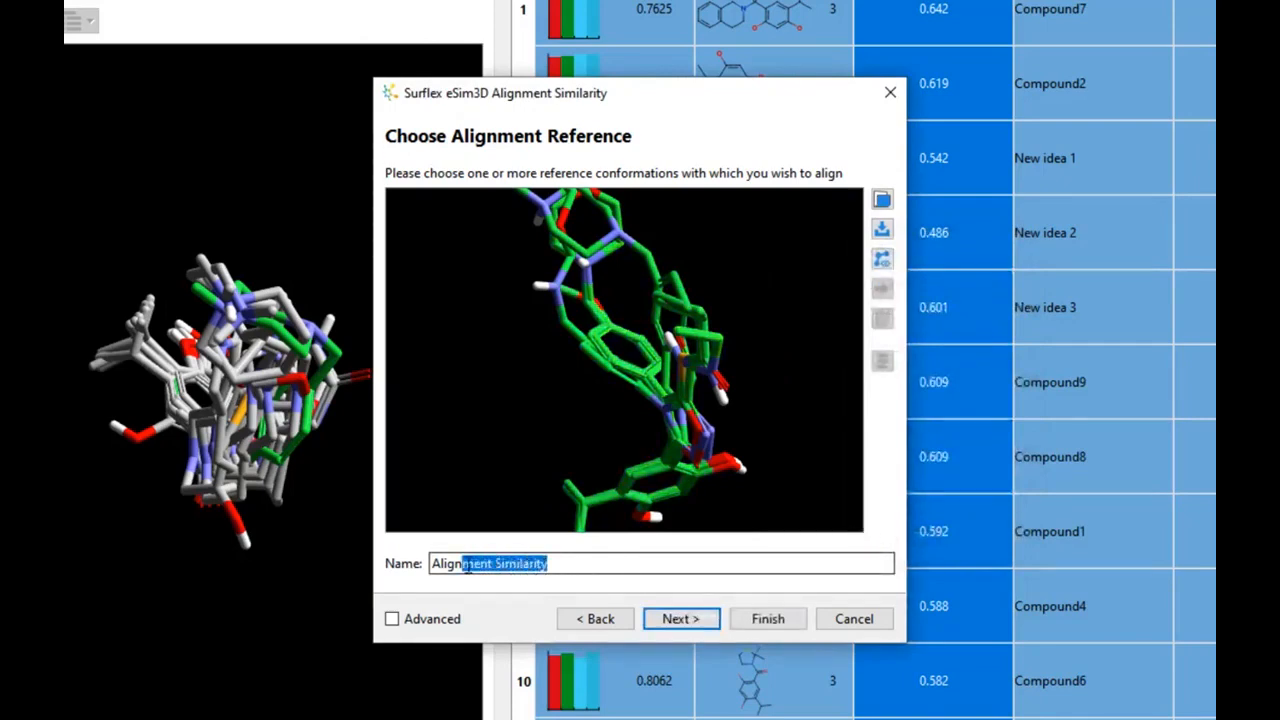
pyautogui.press('BackSpace')
pyautogui.write('_multi')
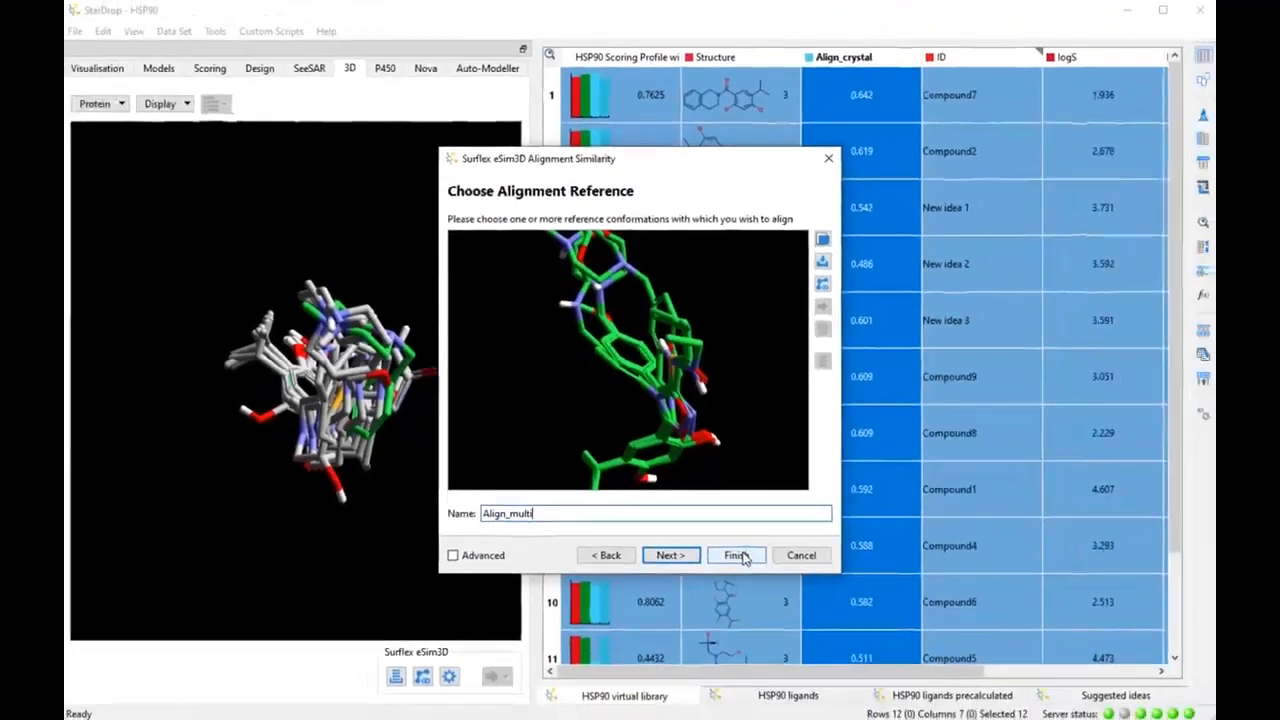
pyautogui.click(768, 618)
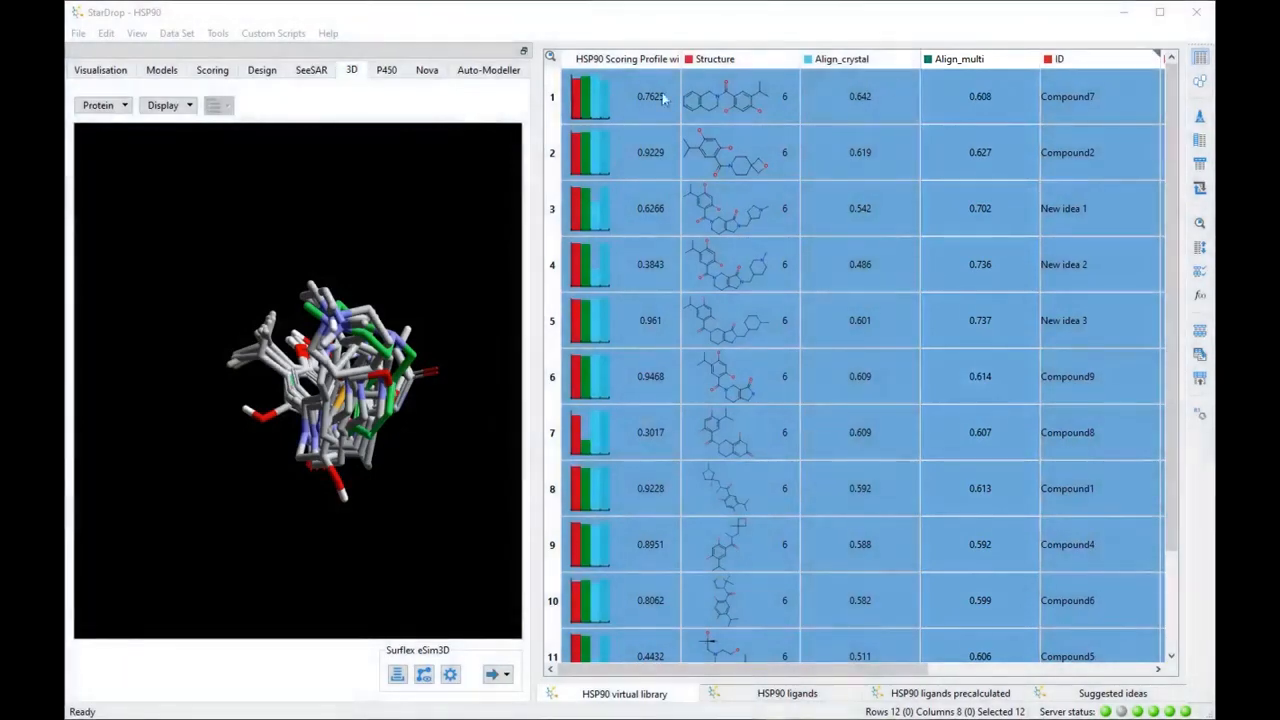
# - Sort the virtual library by Align_multi in descending order
pyautogui.click(1000, 59)
pyautogui.rightClick(1000, 59)
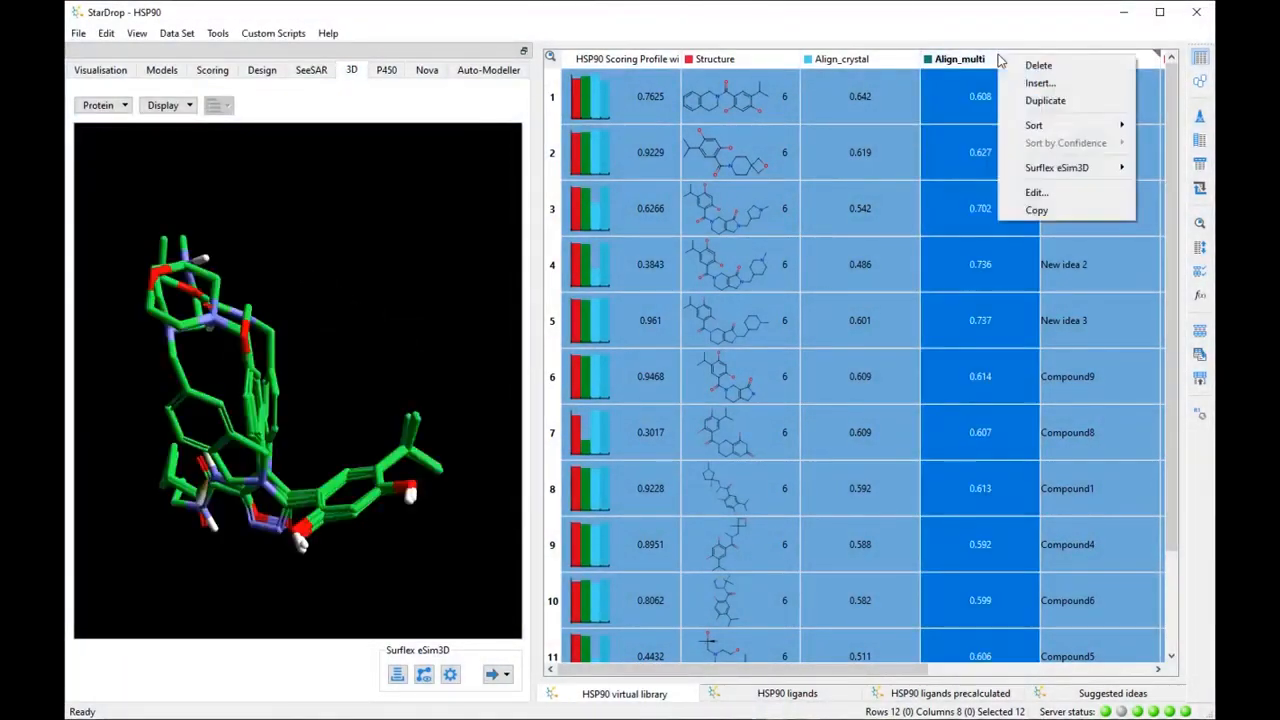
pyautogui.moveTo(1110, 125)
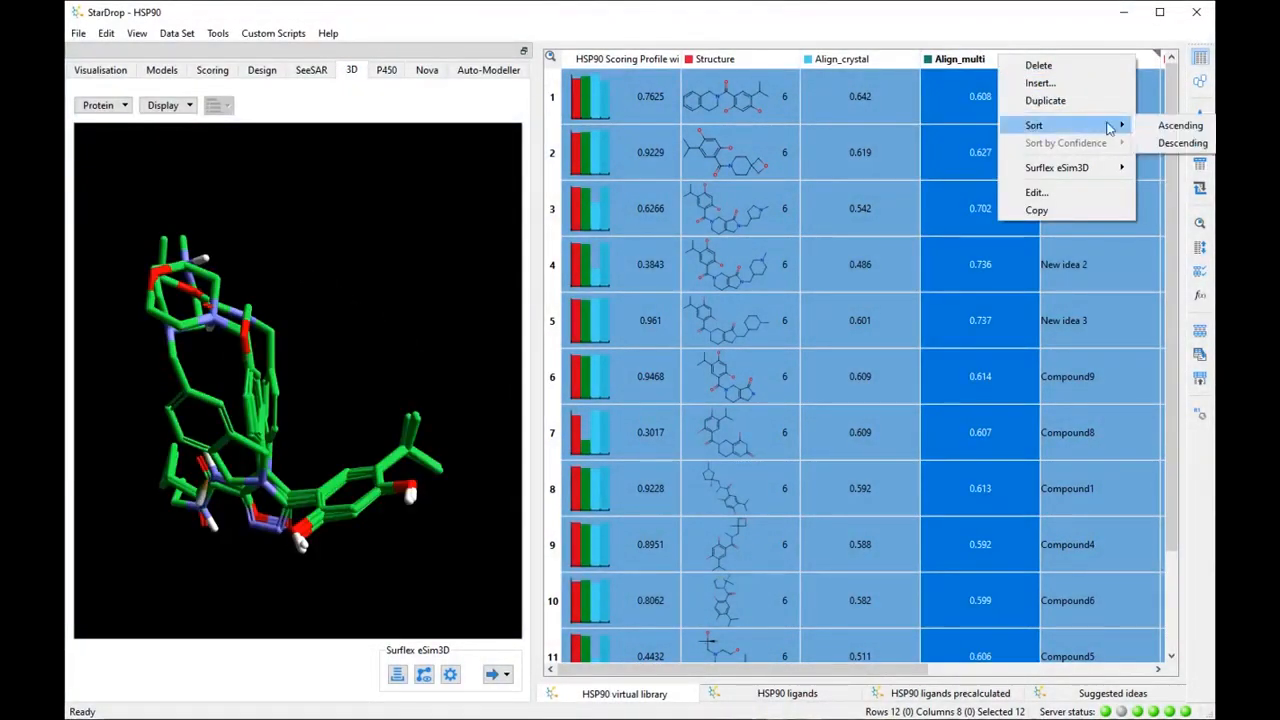
pyautogui.click(1180, 143)
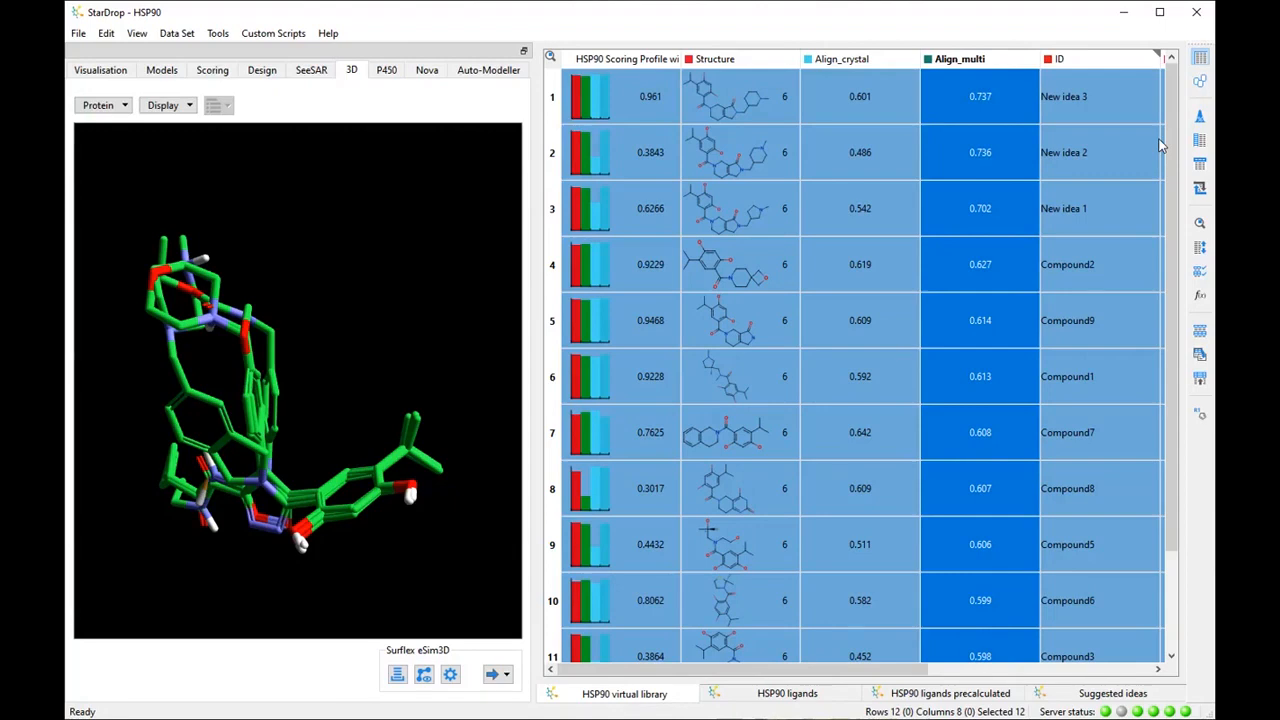
# - Examine New idea 3's alignment 4 in 3D against the multi-ligand reference, and close the alignment list
pyautogui.click(549, 104)
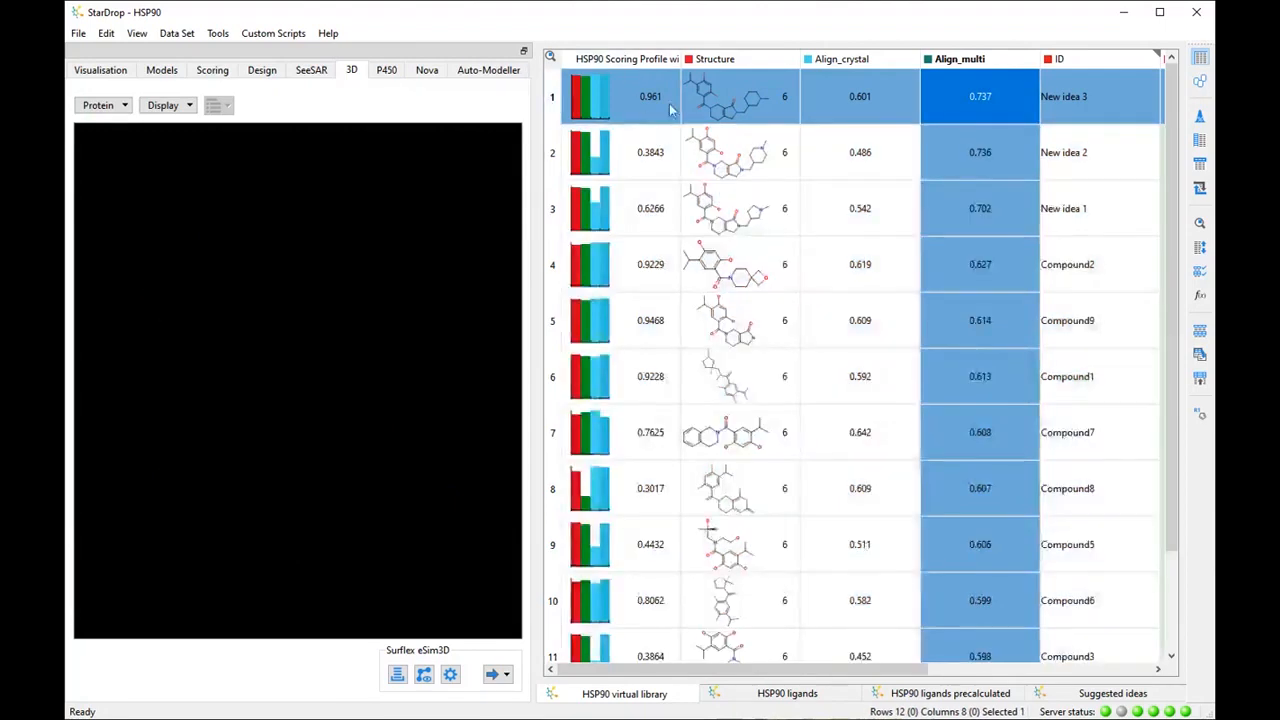
pyautogui.click(786, 100)
pyautogui.click(818, 206)
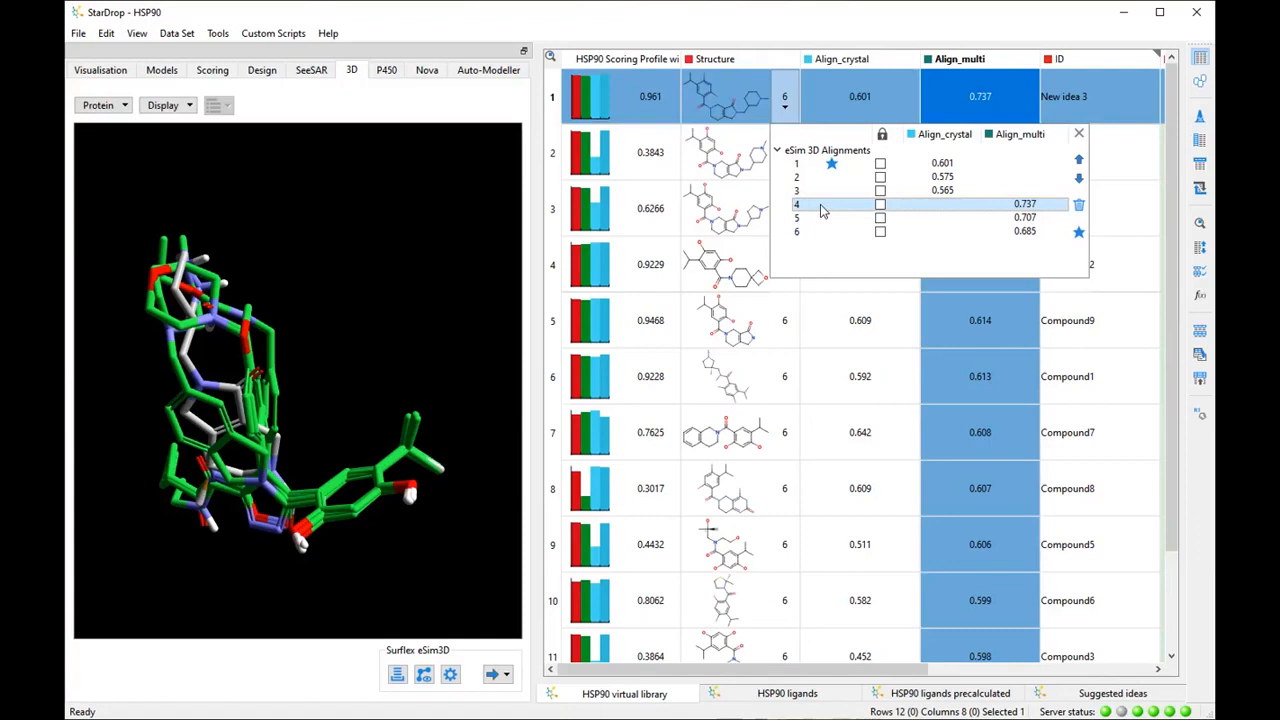
pyautogui.click(1078, 134)
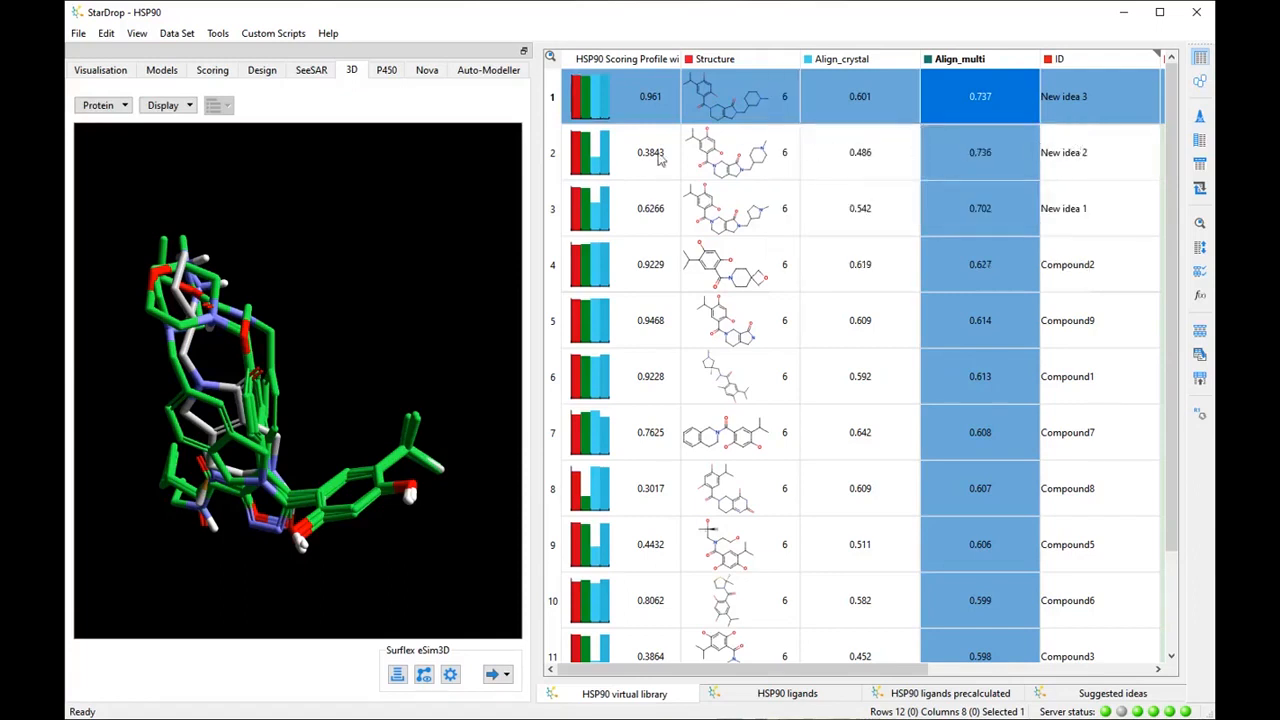
# - Score the virtual library with the HSP90 Scoring Profile with multi-Alignment Similarity, accepting Align_multi as exact values
pyautogui.click(209, 75)
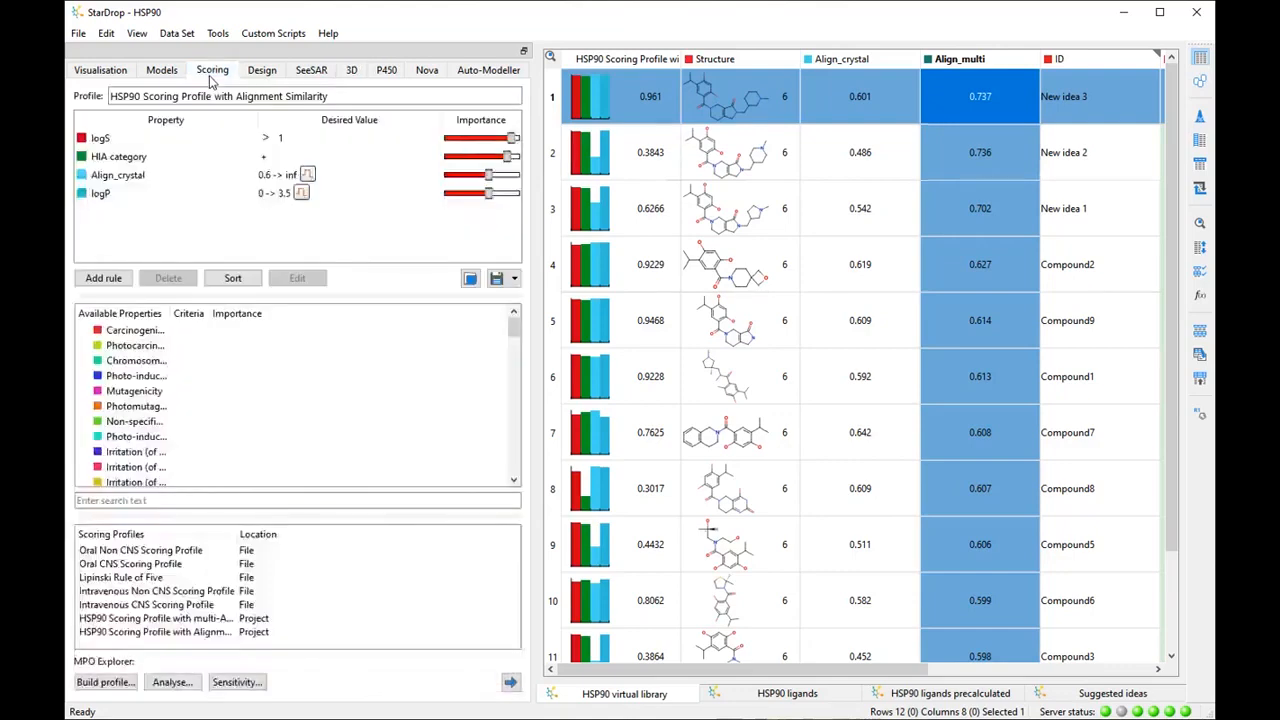
pyautogui.click(202, 621)
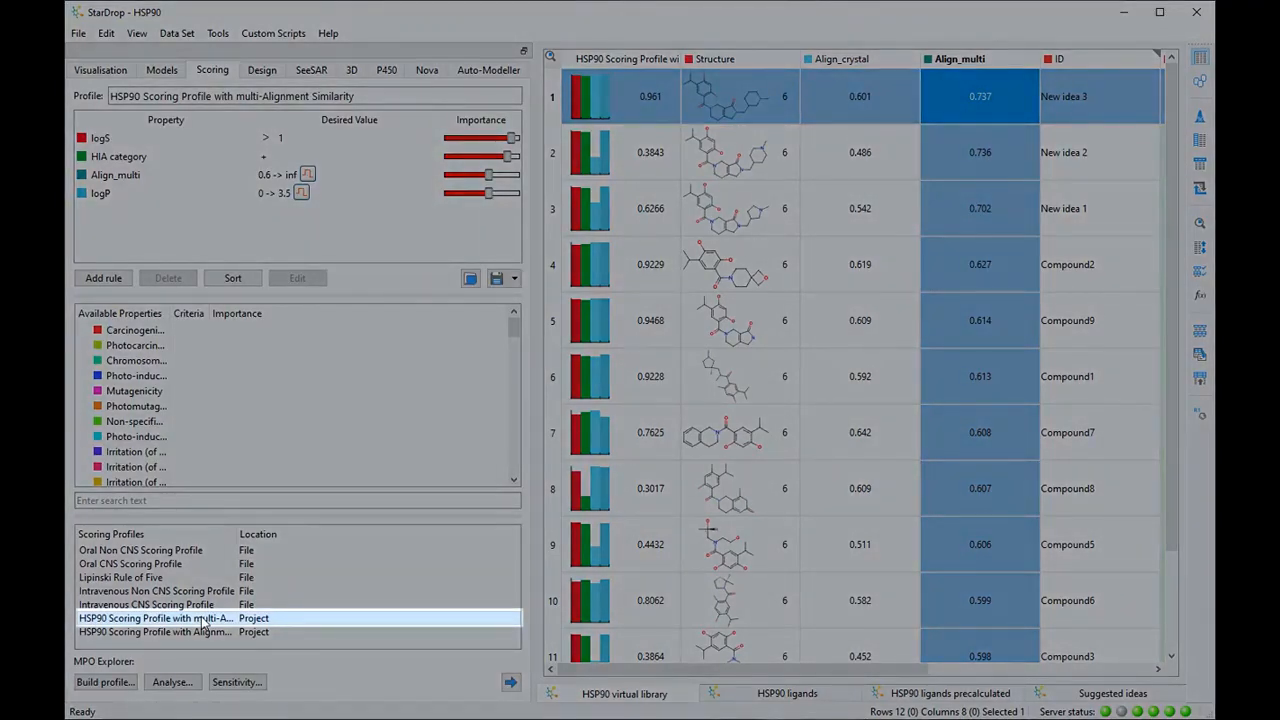
pyautogui.click(510, 685)
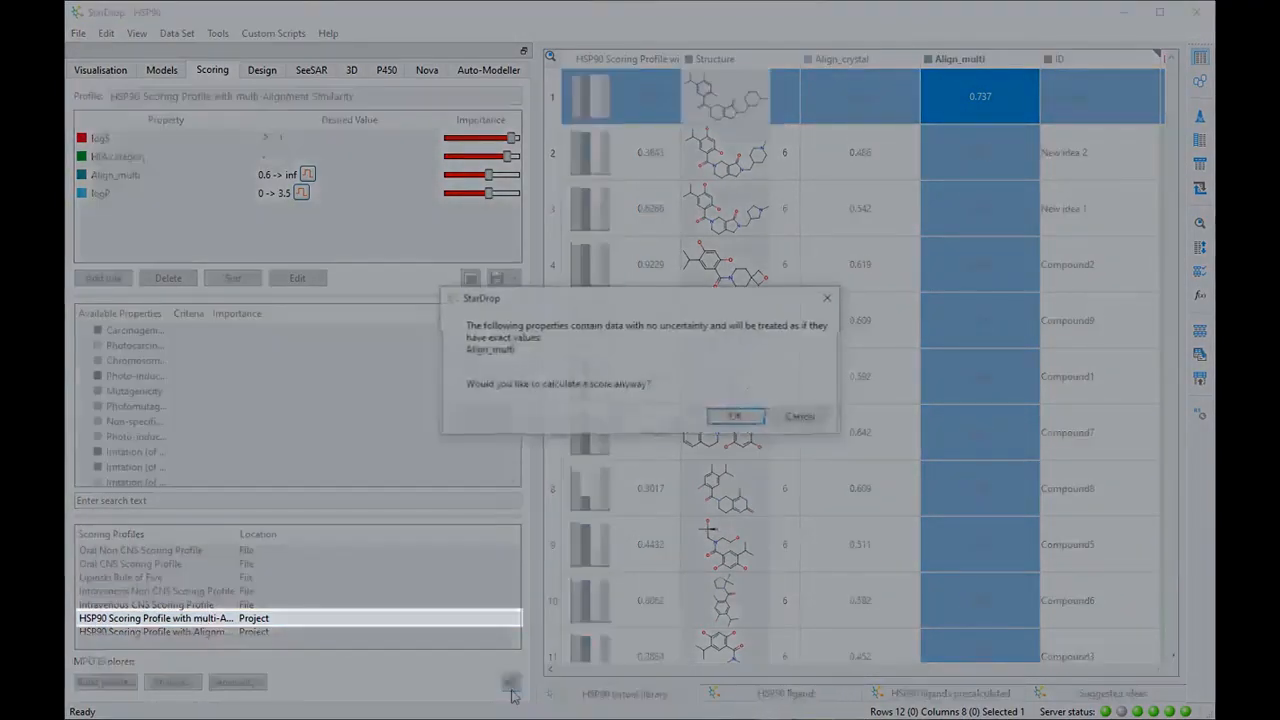
pyautogui.click(735, 416)
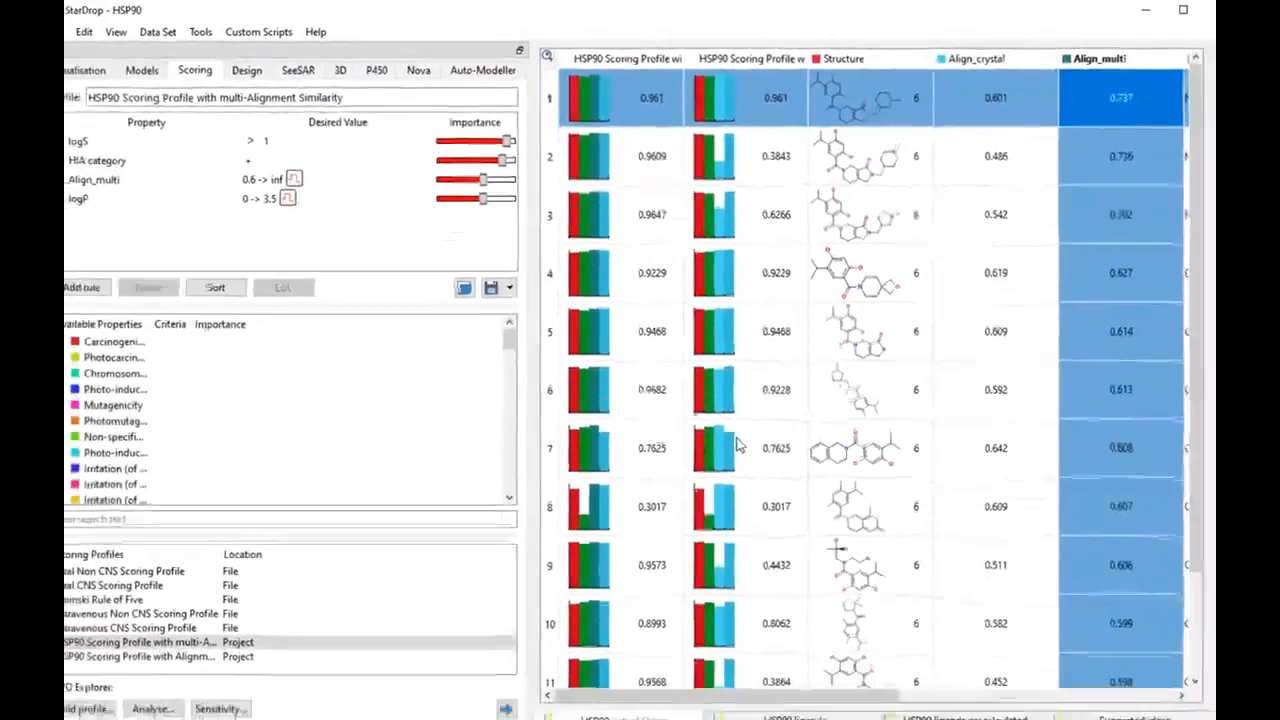
# - Plot the Alignment Similarity profile score against the multi-Alignment Similarity profile score as a scatter chart
pyautogui.click(90, 80)
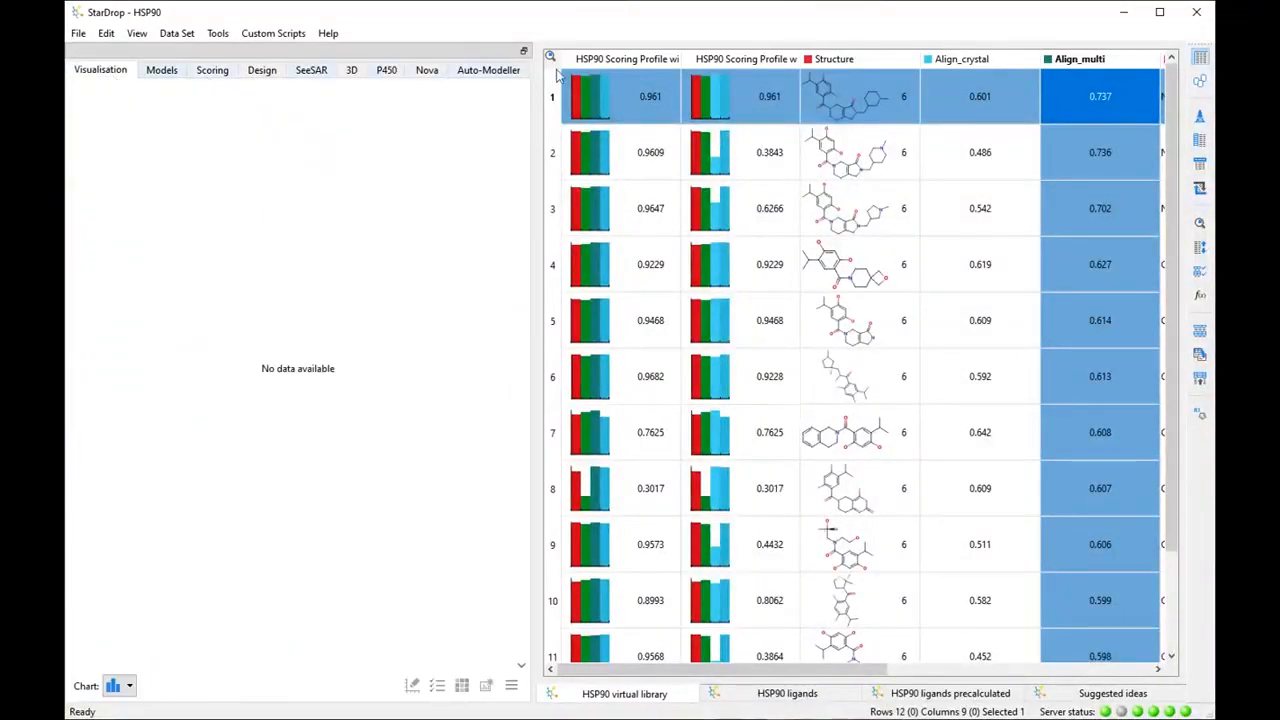
pyautogui.click(595, 62)
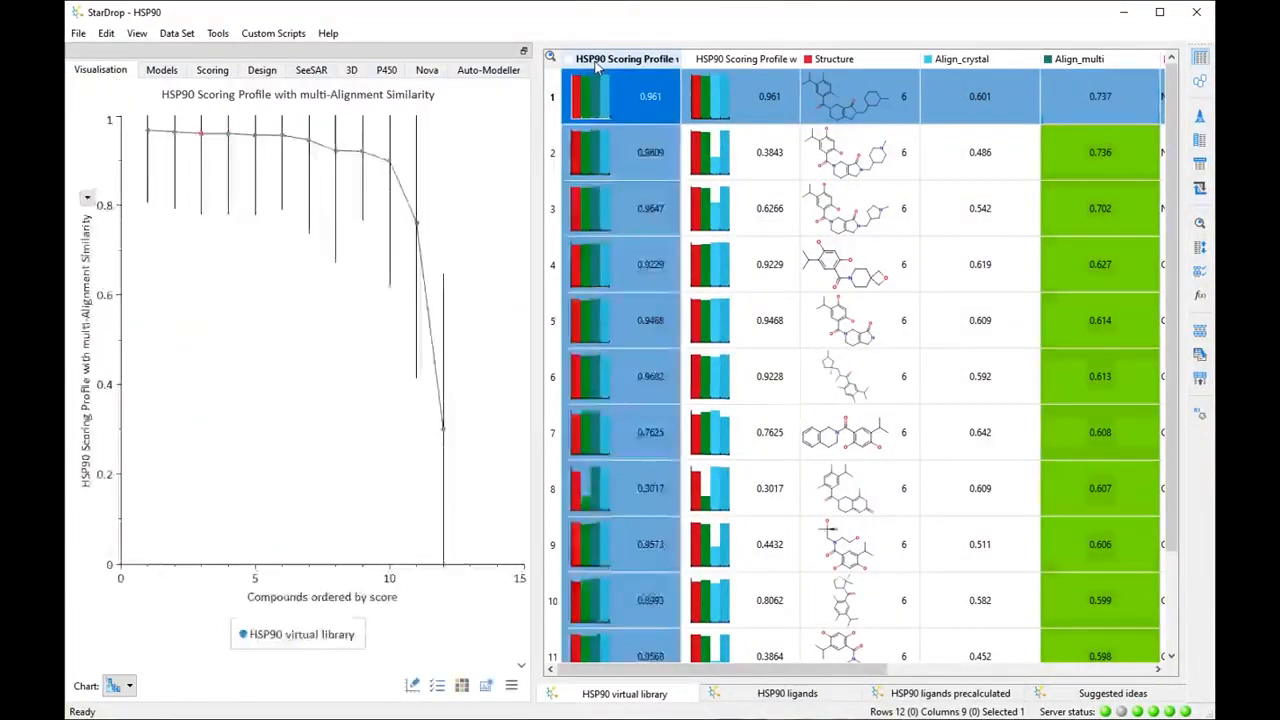
pyautogui.keyDown('ctrl'); pyautogui.click(735, 62); pyautogui.keyUp('ctrl')
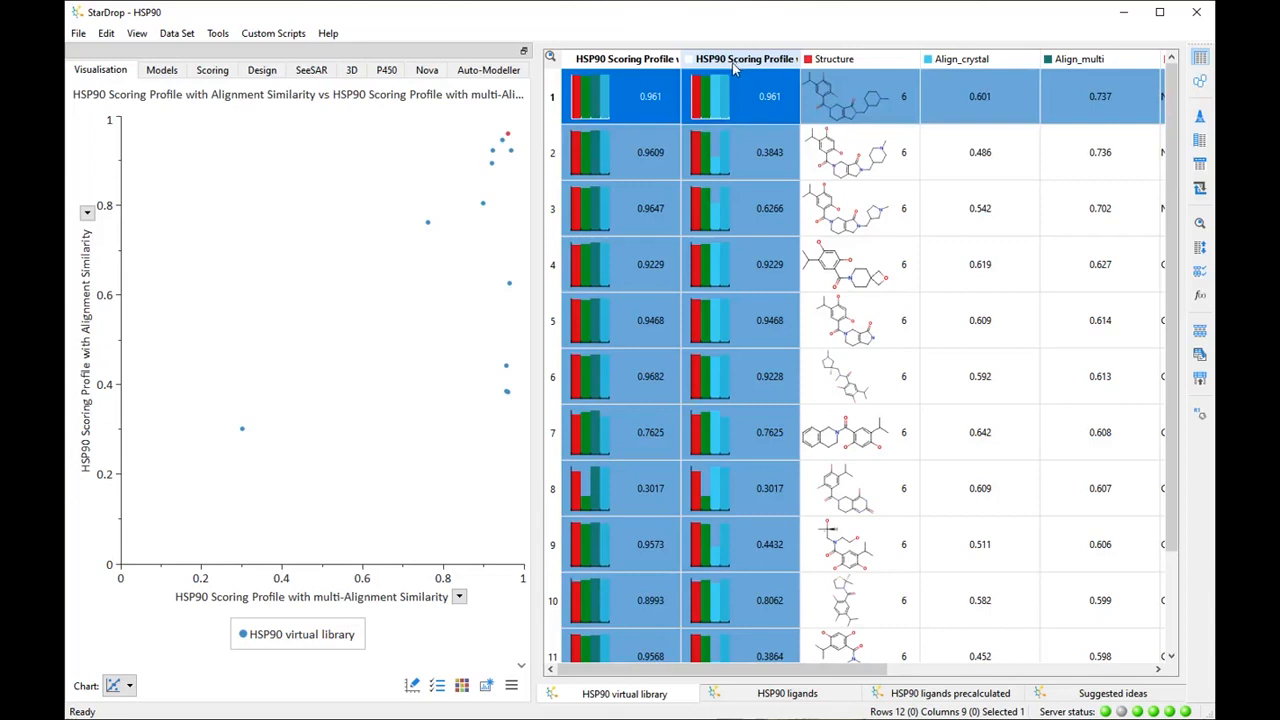
# - Select the four compounds on the chart with high multi-alignment scores but lower crystal-alignment scores, and view their IDs in the table
pyautogui.click(510, 277)
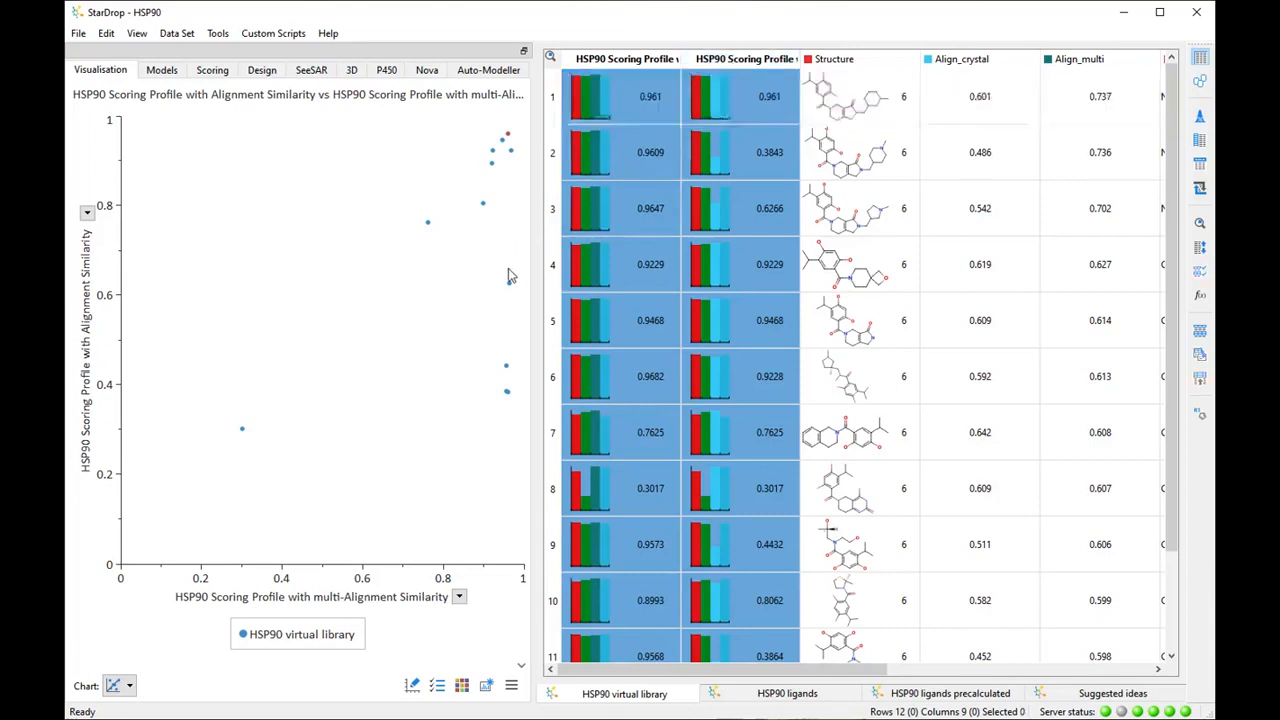
pyautogui.moveTo(508, 276)
pyautogui.mouseDown()
pyautogui.moveTo(479, 308)
pyautogui.moveTo(473, 388)
pyautogui.moveTo(499, 414)
pyautogui.moveTo(512, 414)
pyautogui.moveTo(525, 378)
pyautogui.moveTo(510, 277)
pyautogui.mouseUp()
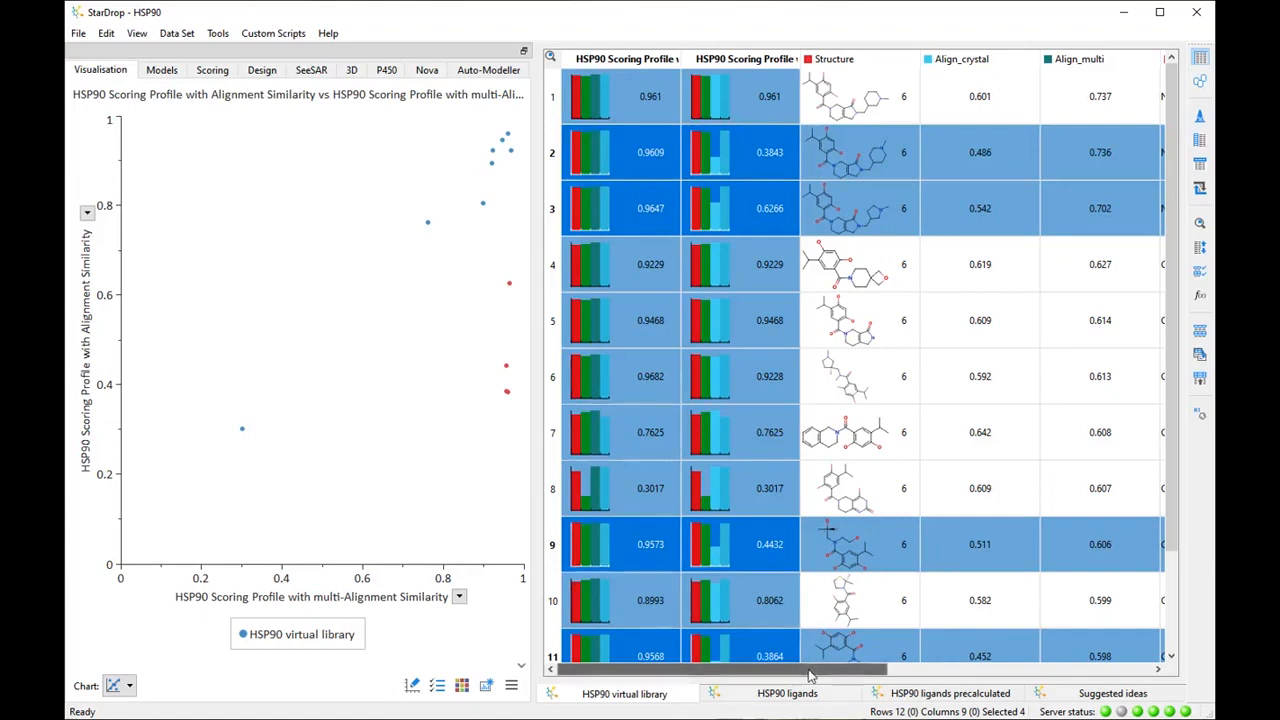
pyautogui.moveTo(810, 676); pyautogui.dragTo(898, 672)
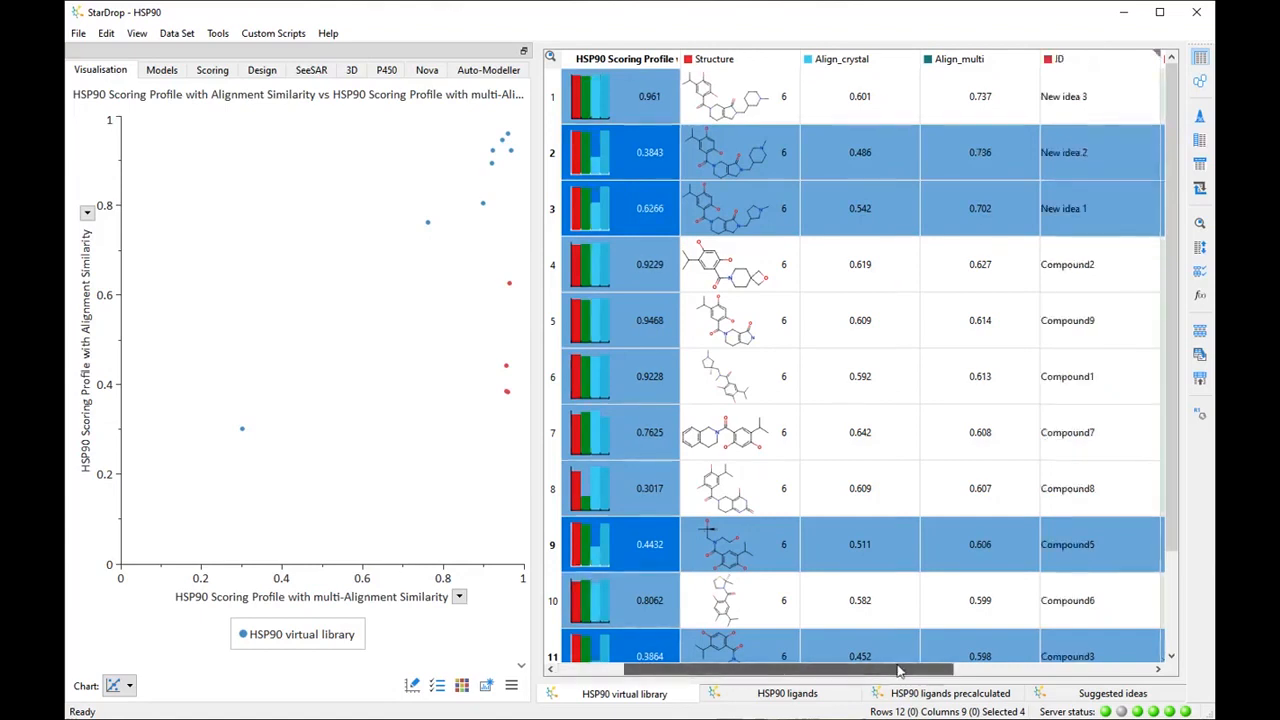